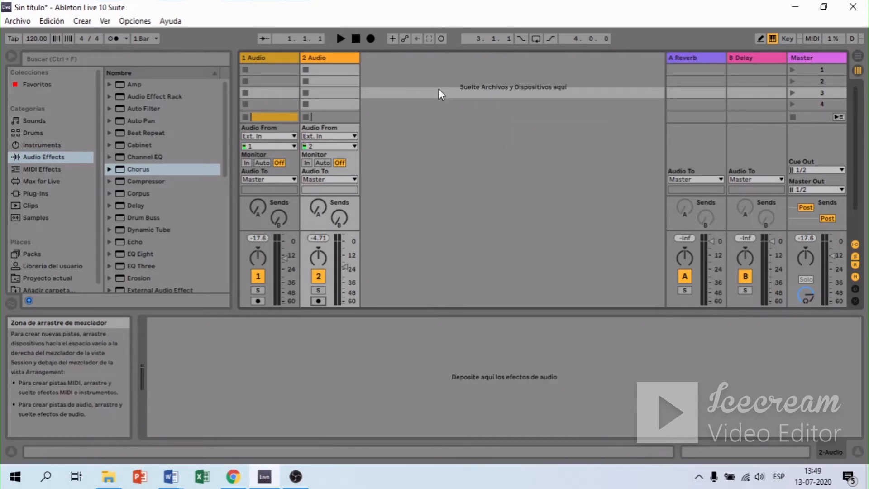
Turn off the computer MIDI keyboard and show the audio settings in the preferences.
click(772, 39)
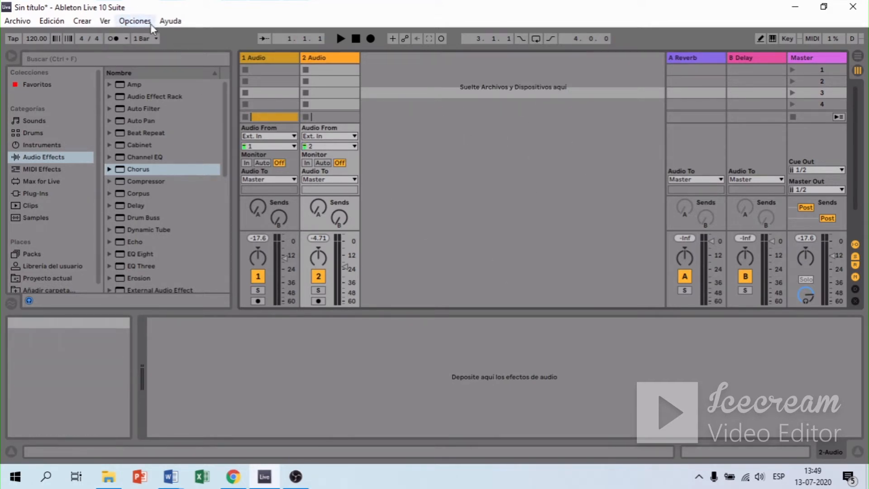
click(138, 21)
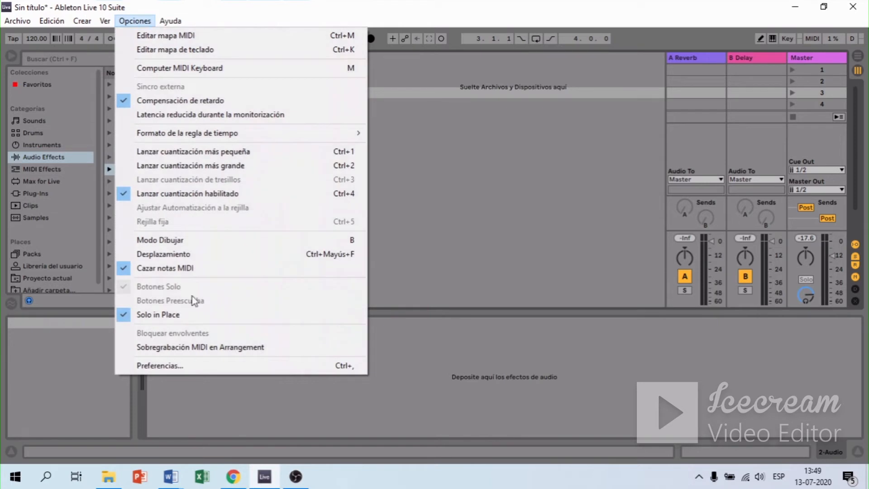
click(208, 369)
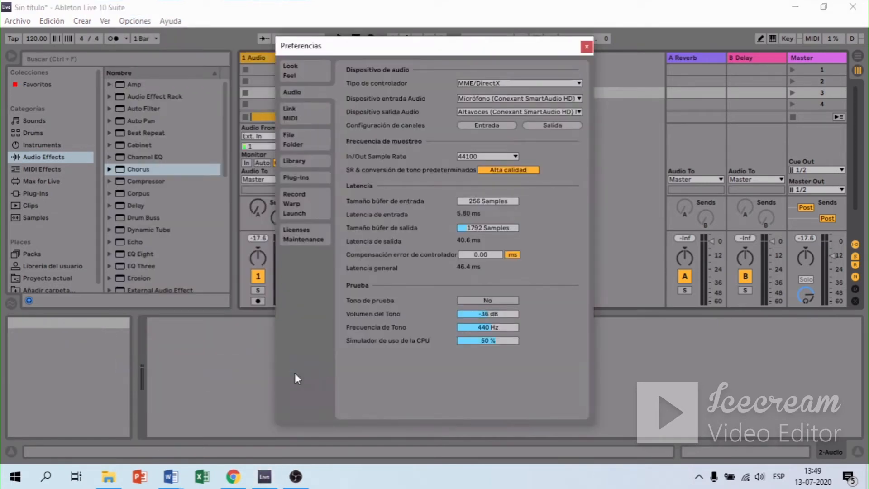
click(307, 116)
click(312, 138)
click(301, 113)
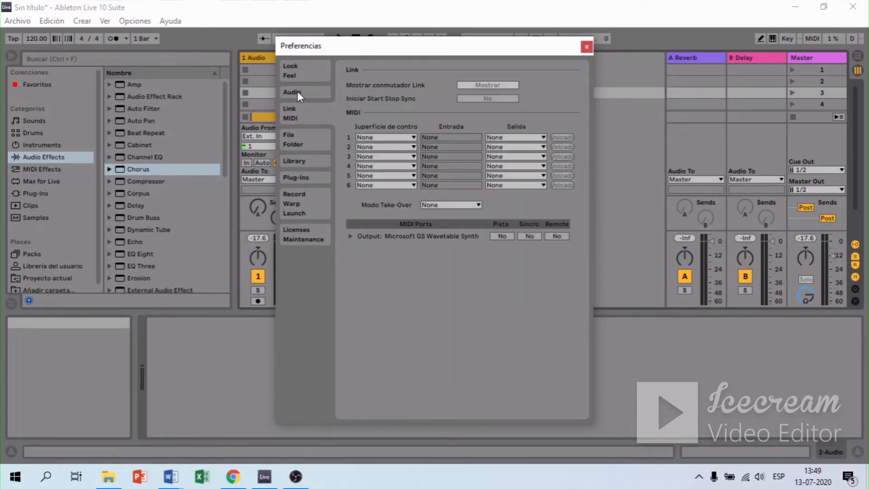
click(292, 92)
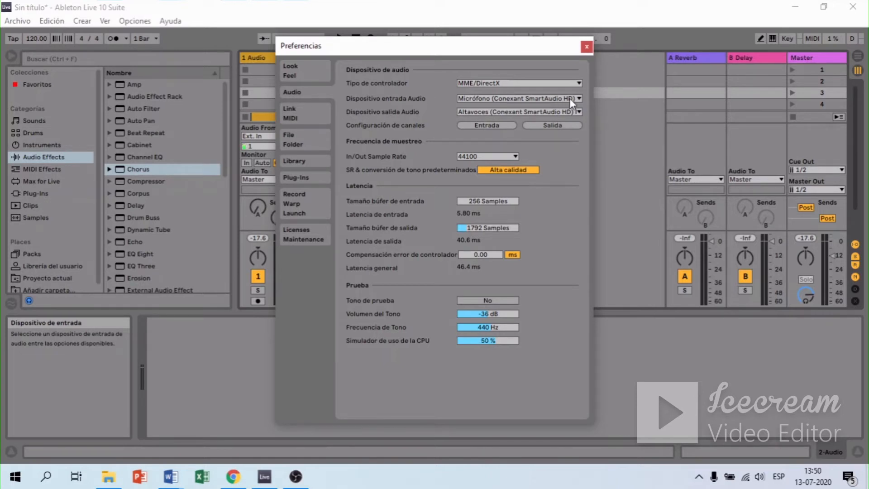
Choose Micrófono (Conexant SmartAudio HD) DX as the audio input device and review the input device options.
click(499, 101)
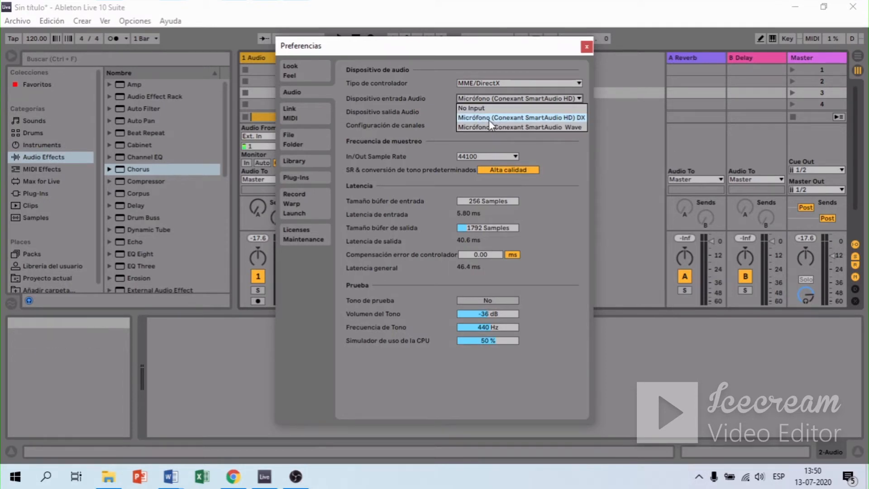
click(488, 119)
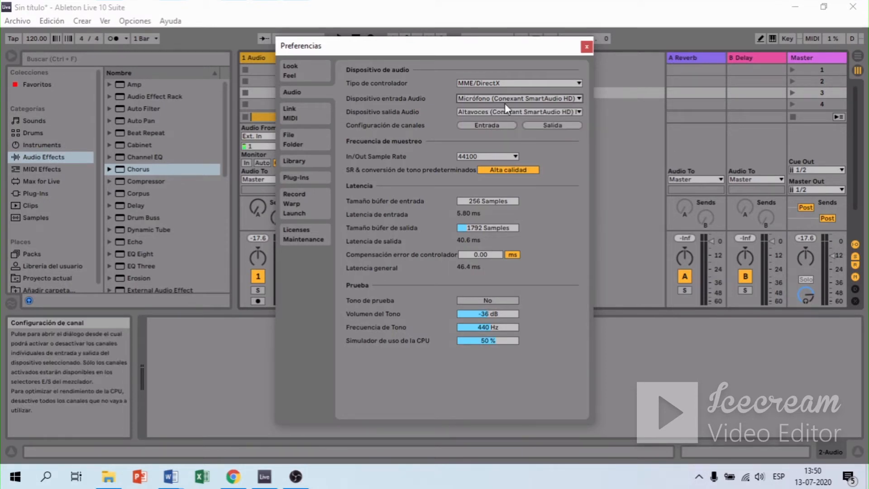
click(558, 99)
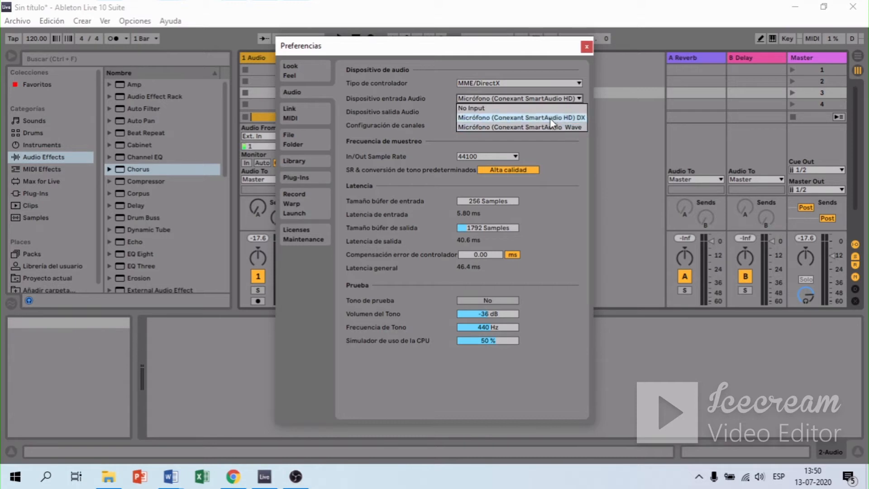
click(571, 99)
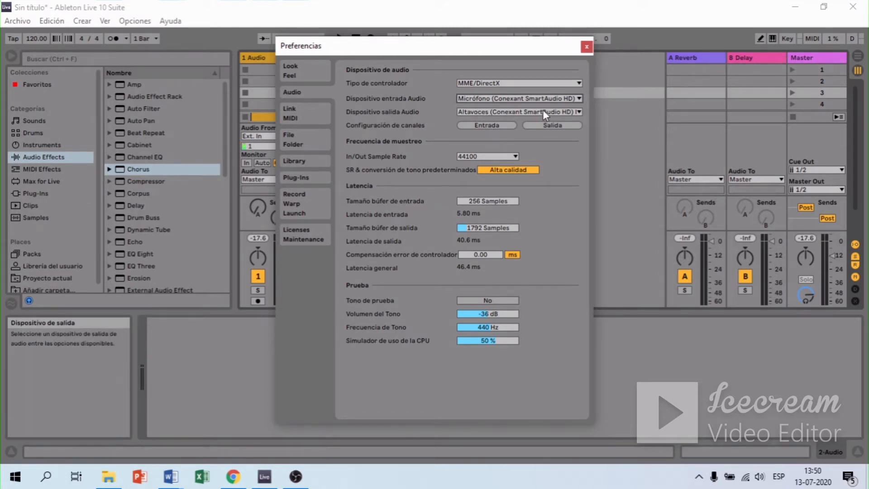
Review the available audio output devices and accept the input channel configuration with mono 1 & 2 and stereo 1/2 enabled.
click(506, 112)
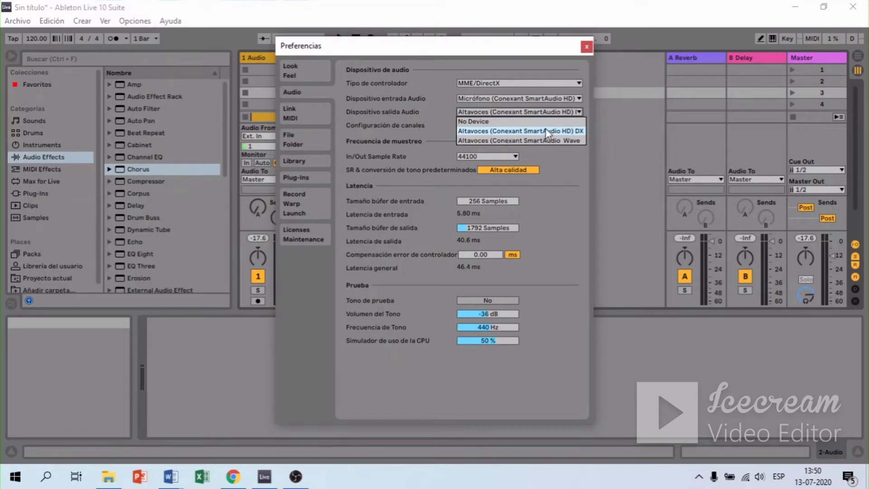
click(579, 112)
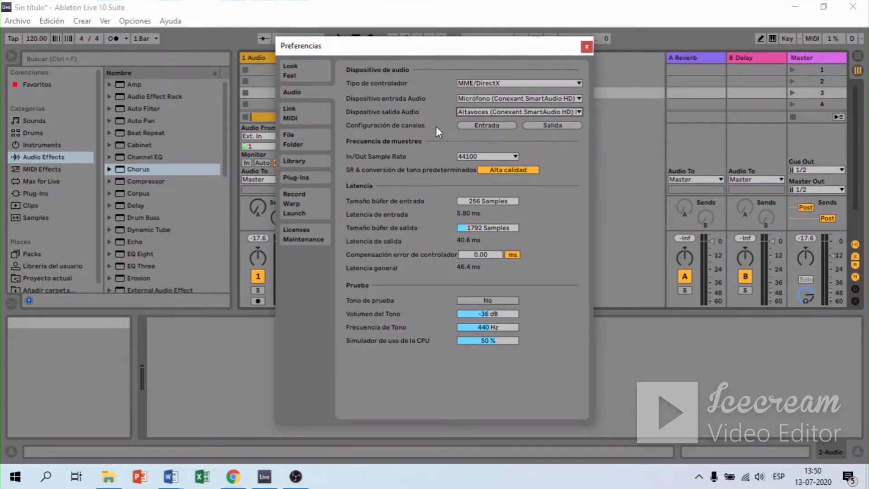
click(477, 126)
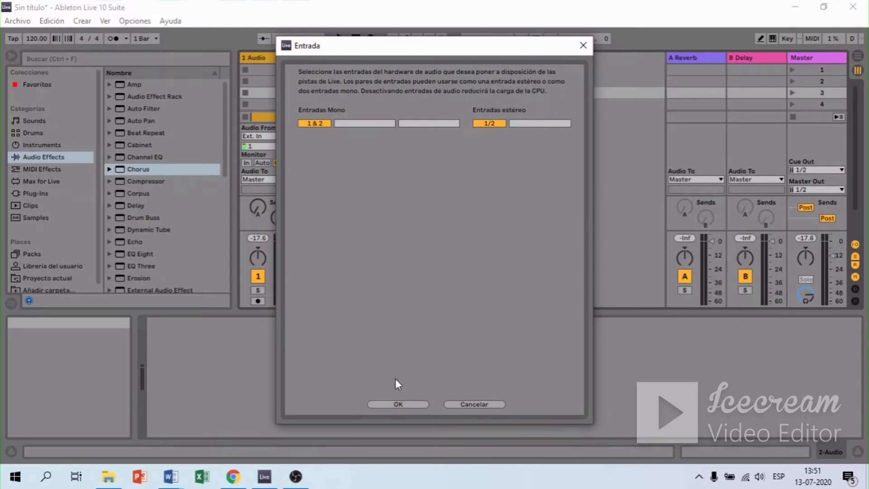
click(407, 408)
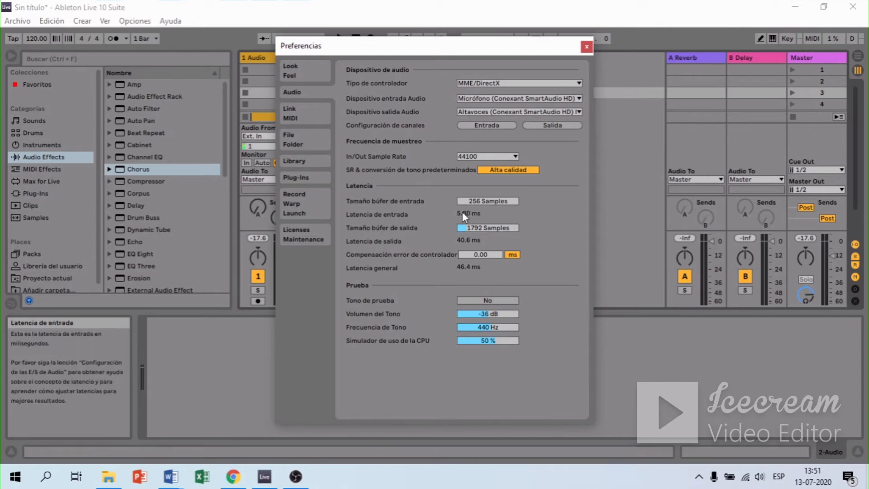
Demonstrate raising and lowering the input buffer size in the audio latency settings, and close the preferences.
click(489, 204)
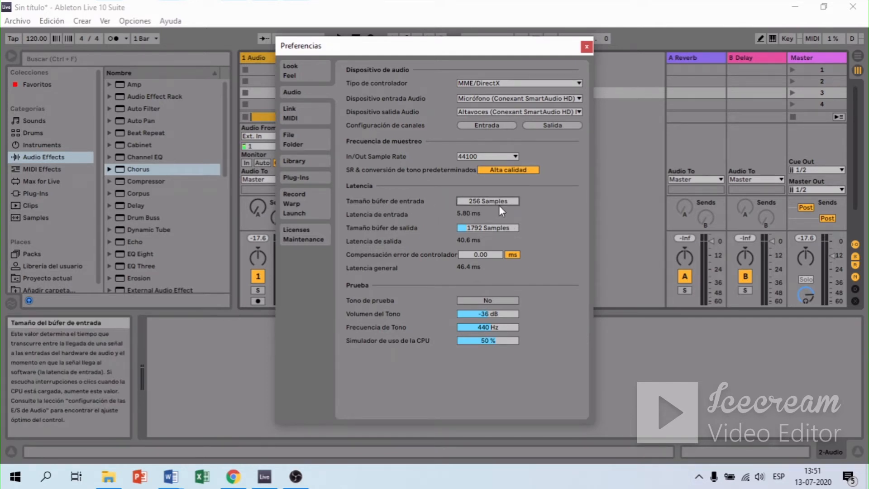
key(Up)
key(Up)
key(Up)
key(Up)
key(Up)
key(Up)
key(Down)
key(Down)
key(Down)
key(Down)
key(Down)
key(Down)
key(Down)
click(589, 49)
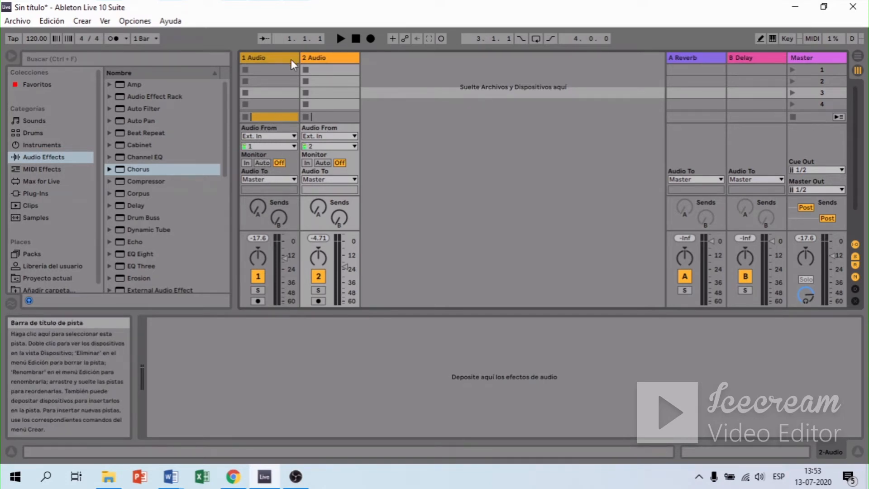
Review the Audio From sources of the 1 Audio track, keep Ext. In and set its input channel to 1/2.
click(276, 137)
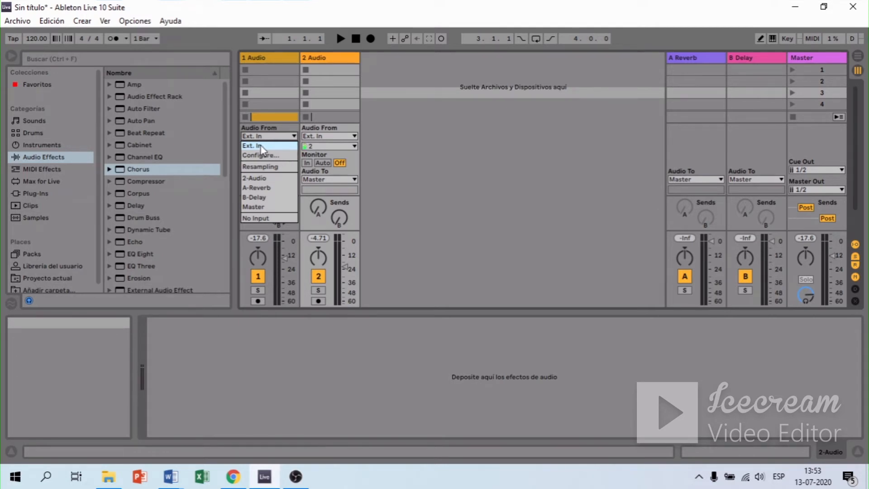
click(261, 148)
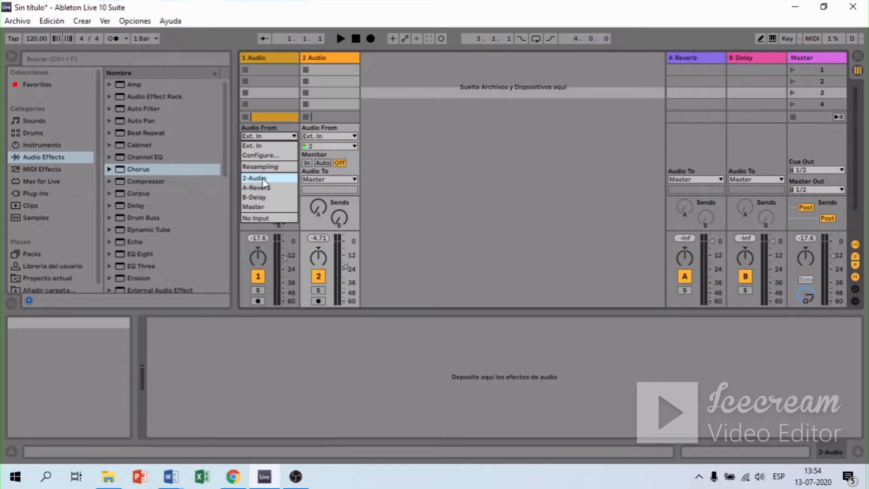
click(263, 178)
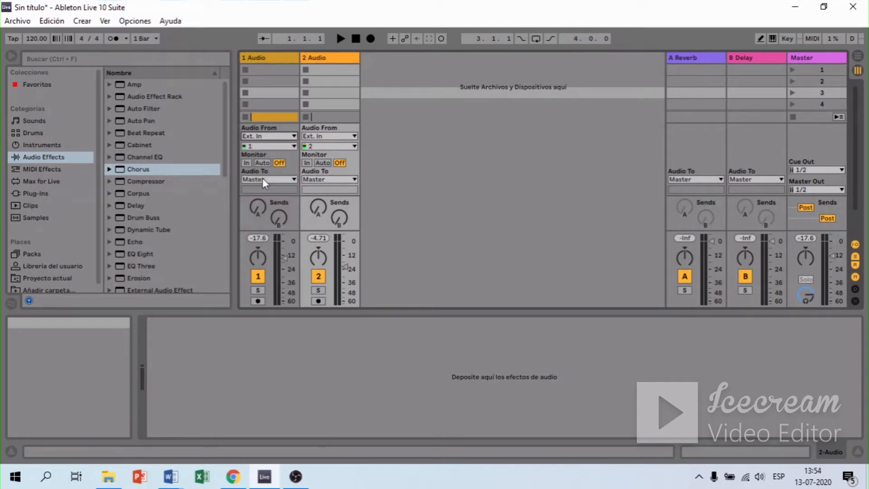
click(267, 136)
click(266, 151)
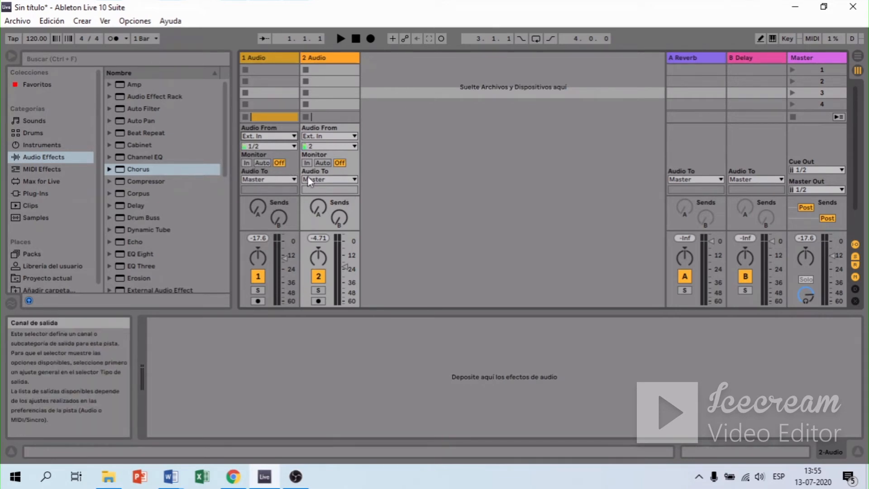
Arm the 1 Audio track for recording and test its In monitoring before setting Monitor back to Off.
click(258, 301)
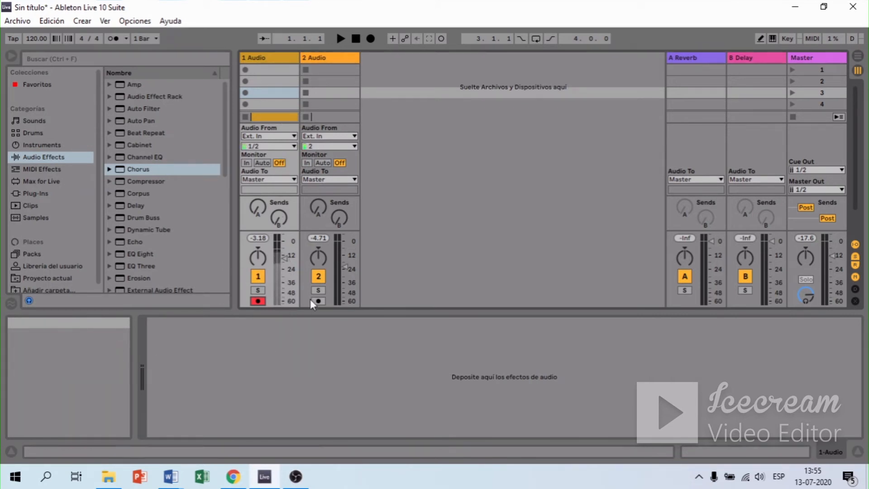
click(247, 164)
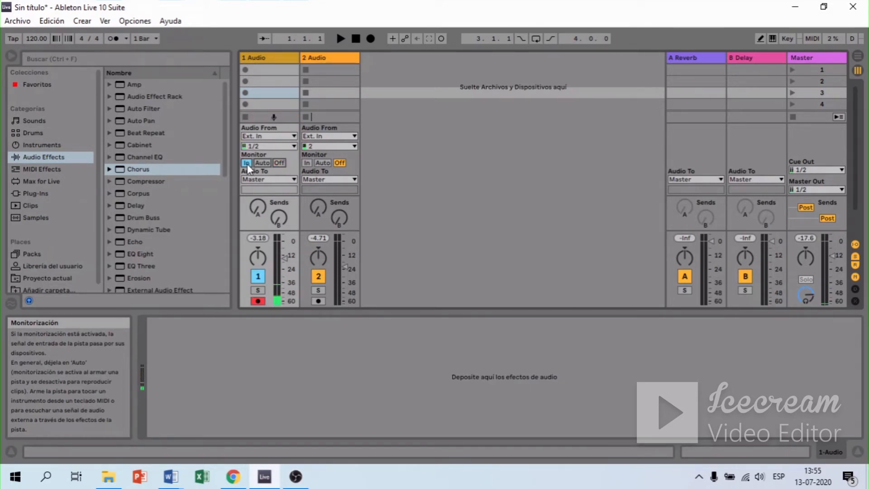
click(283, 165)
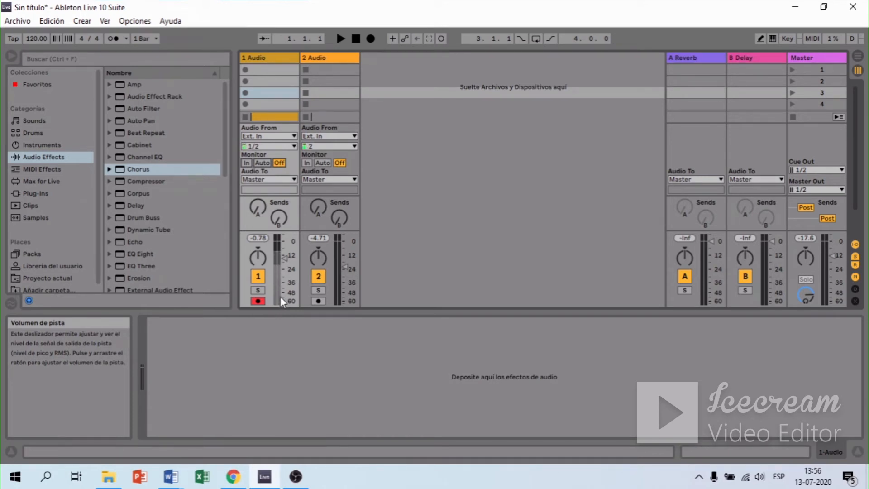
Set the input channel of the 1 Audio track to 1 and disarm the track.
click(264, 146)
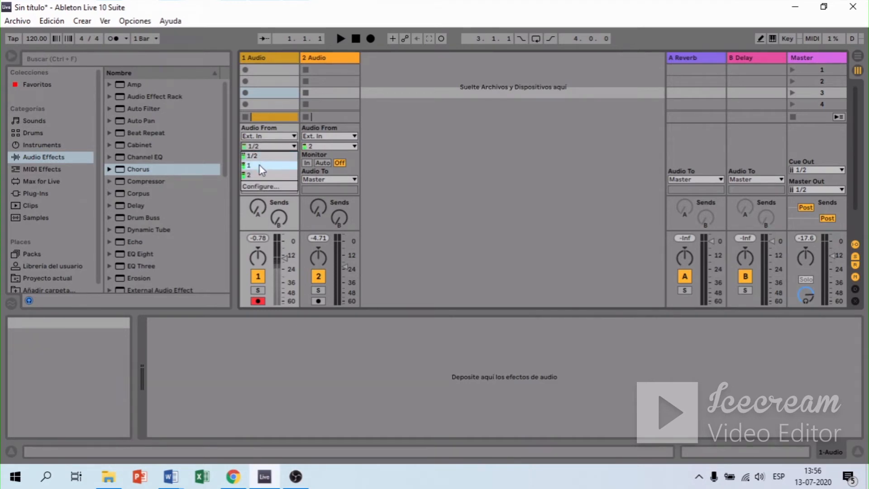
click(257, 165)
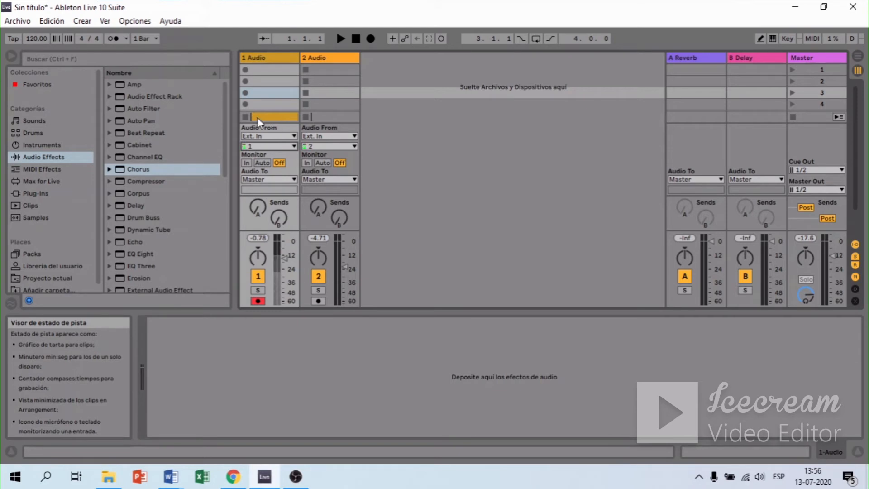
click(291, 146)
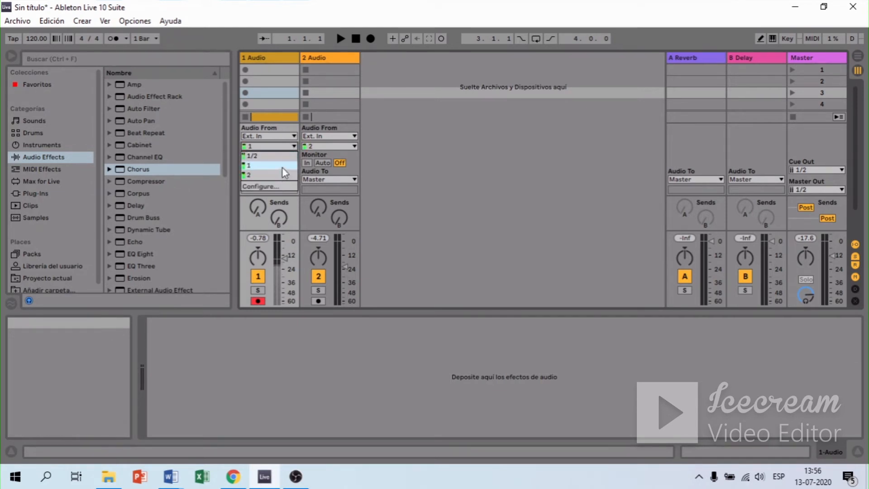
click(485, 191)
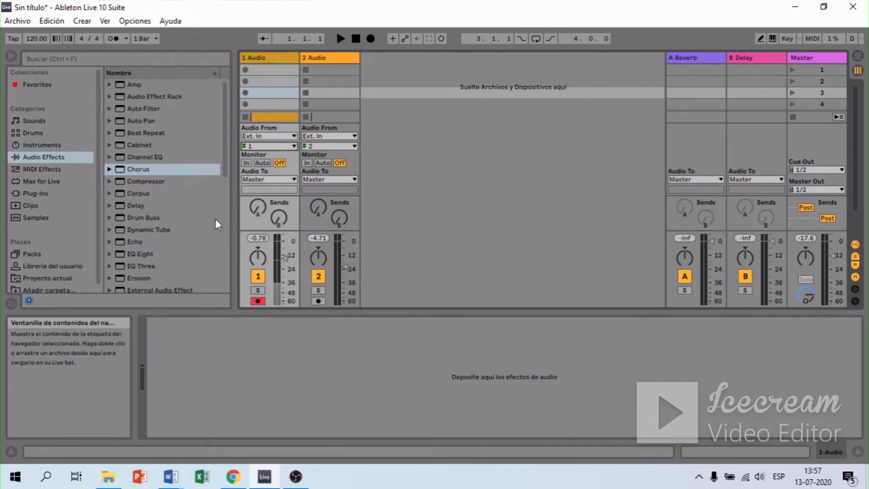
click(261, 302)
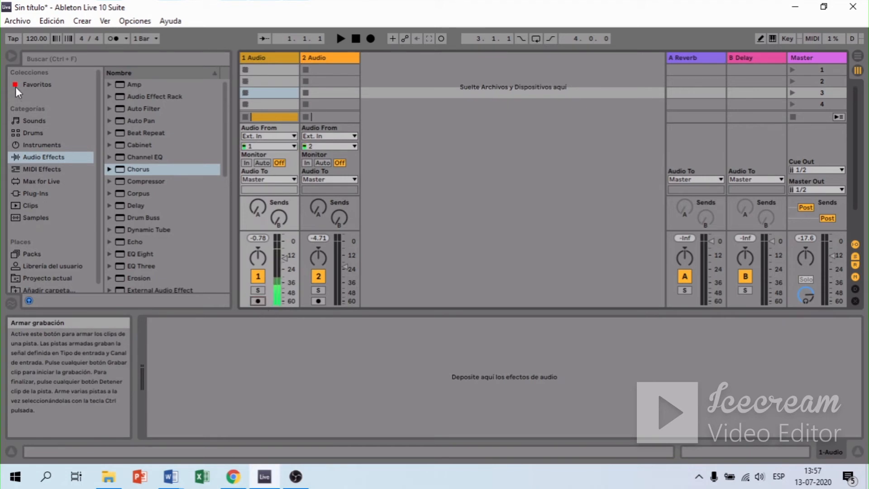
Hide the browser and switch to the Arrangement view.
click(9, 62)
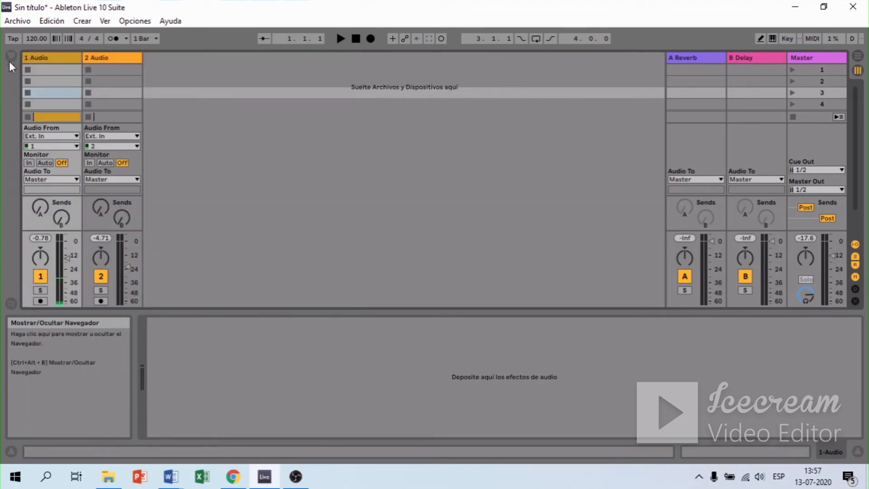
click(857, 56)
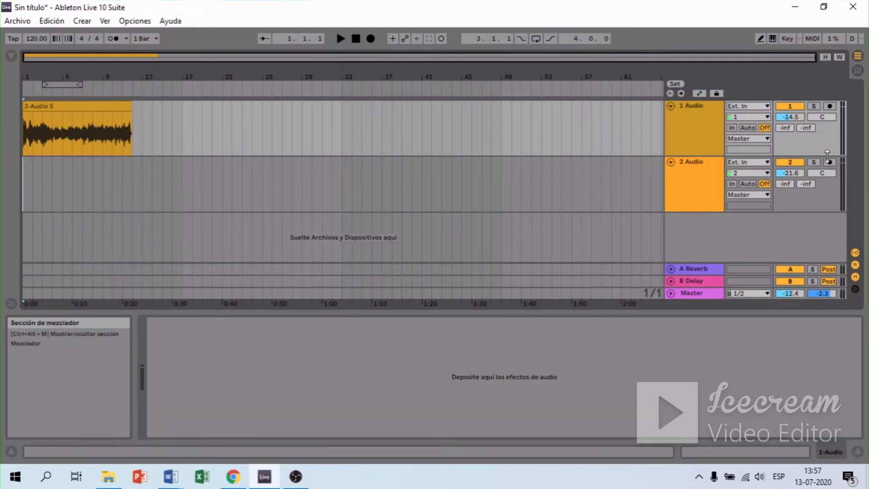
Arm the 1 Audio track in the Arrangement, and switch the record arming to the 2 Audio track.
click(829, 107)
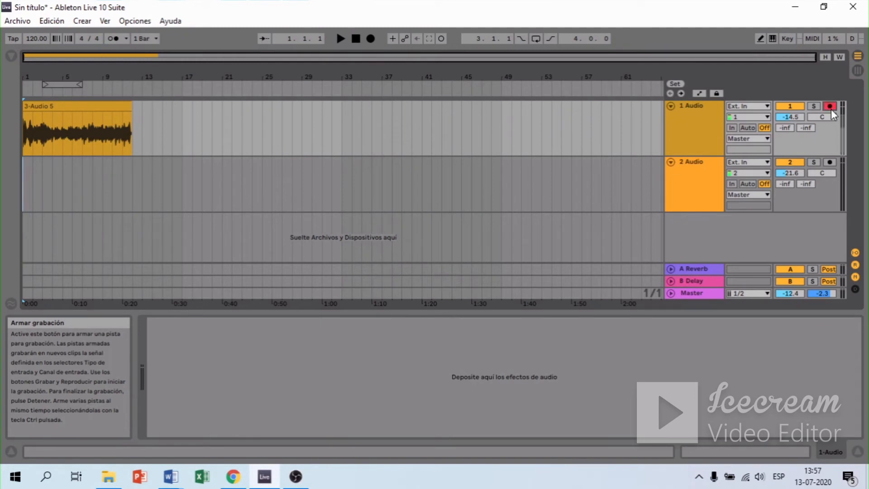
click(109, 136)
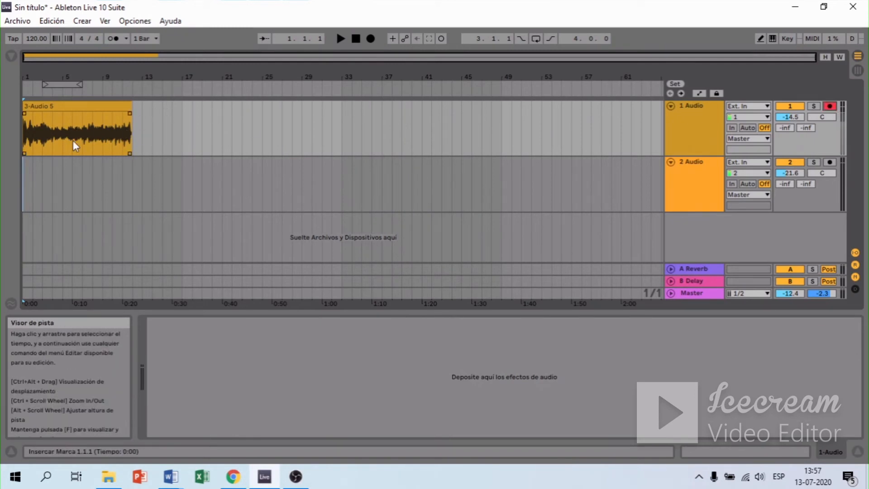
click(835, 162)
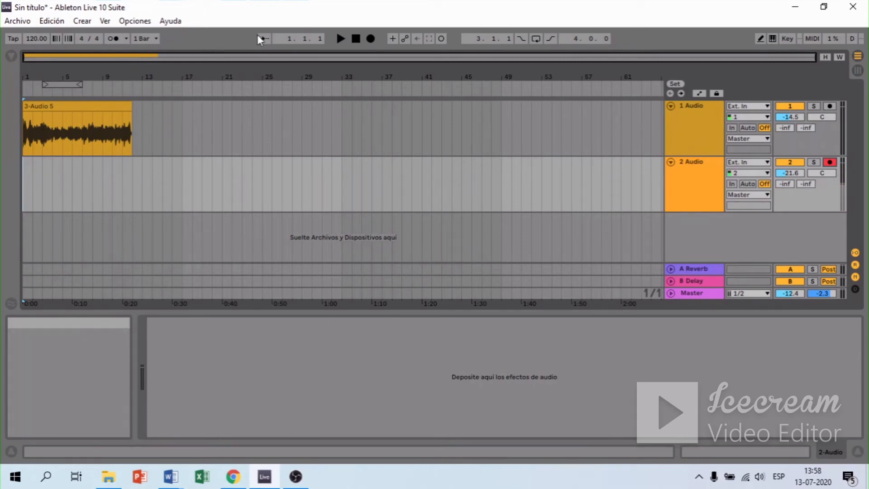
Set the metronome count-in to 1 Bar, leaving the global quantization at 1 Bar and the metronome off.
click(126, 40)
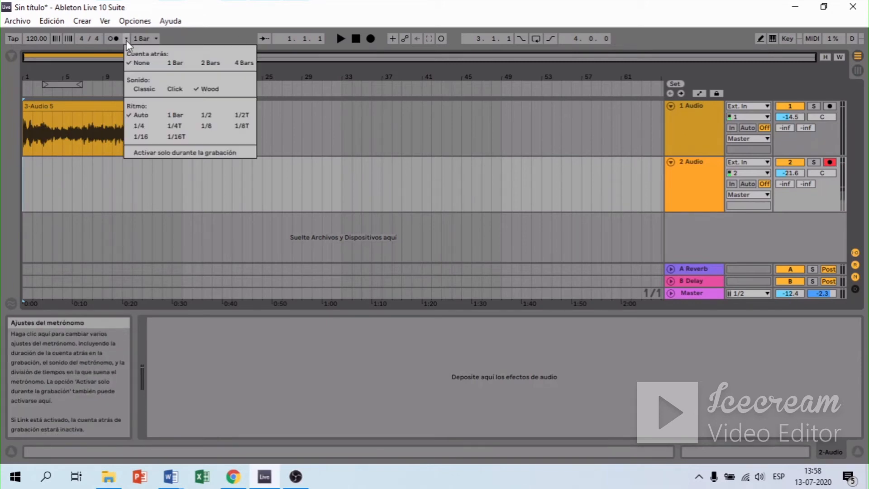
click(184, 65)
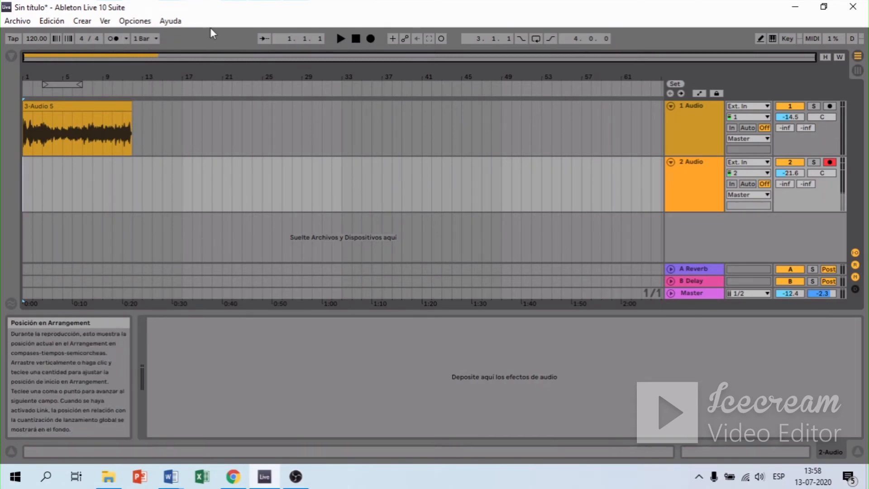
click(140, 39)
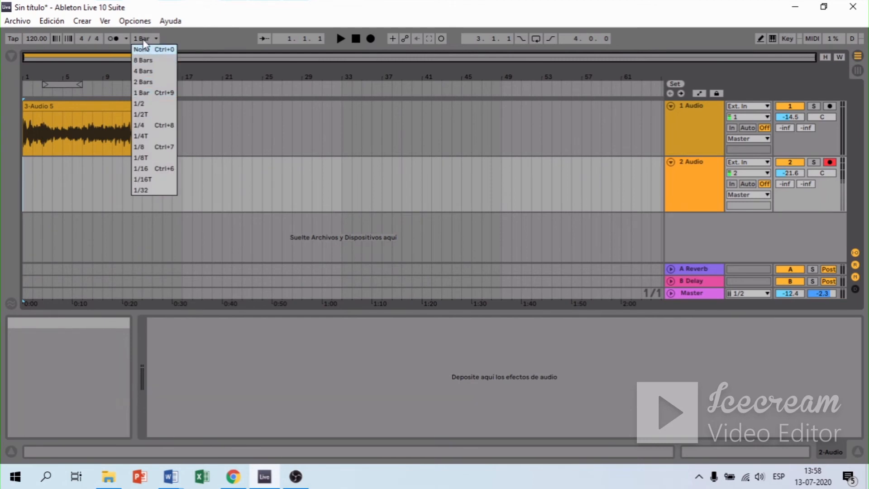
click(118, 40)
click(119, 40)
click(118, 40)
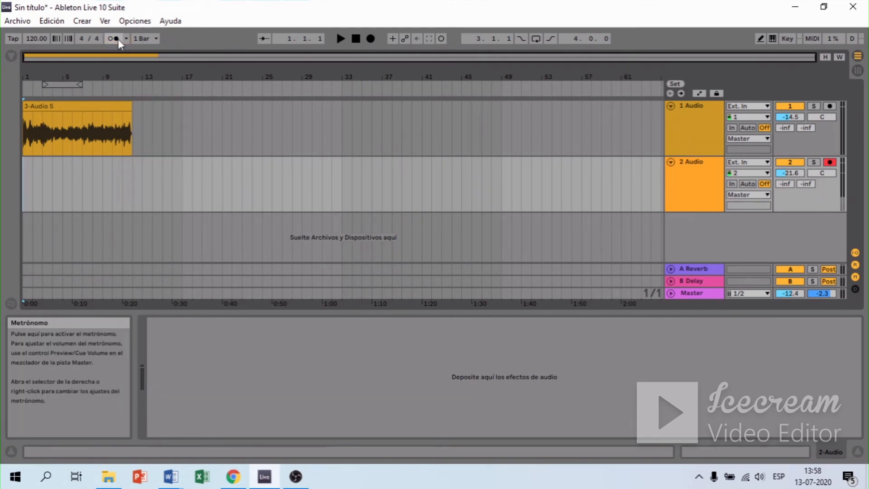
Record a short test take on the 2 Audio track with the count-in set to None, and delete its clip.
click(126, 40)
click(139, 62)
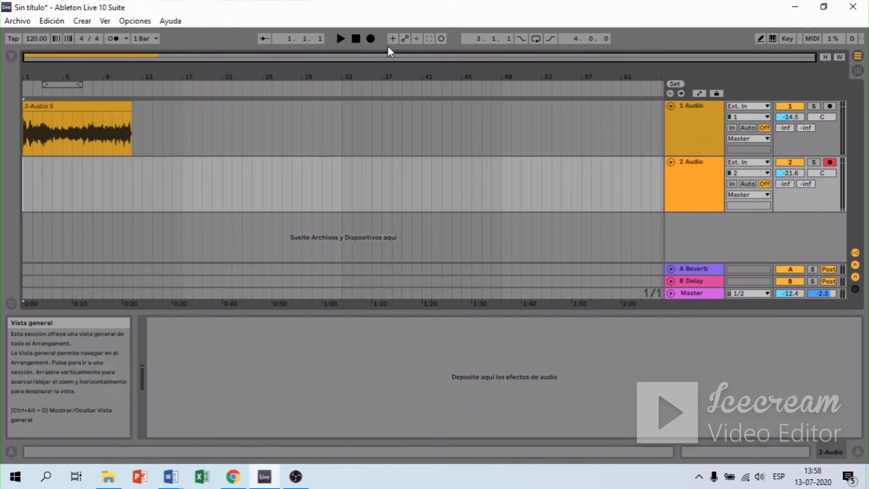
click(372, 40)
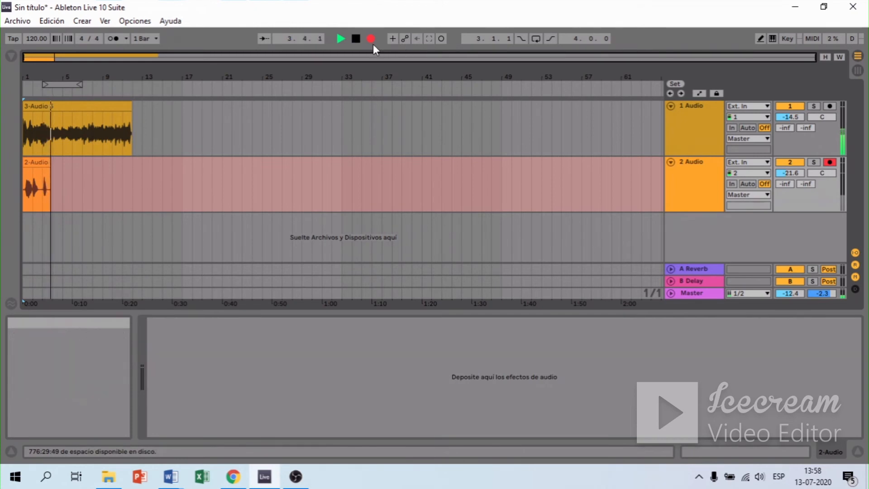
click(358, 39)
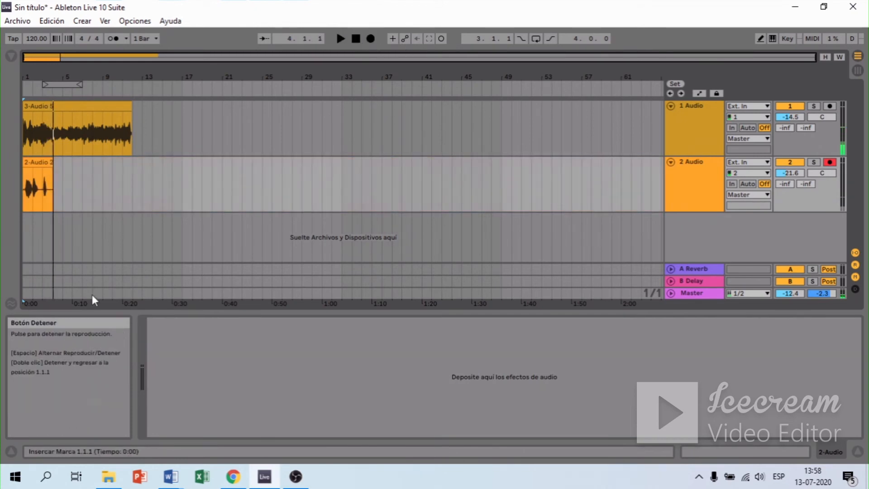
click(41, 165)
key(Delete)
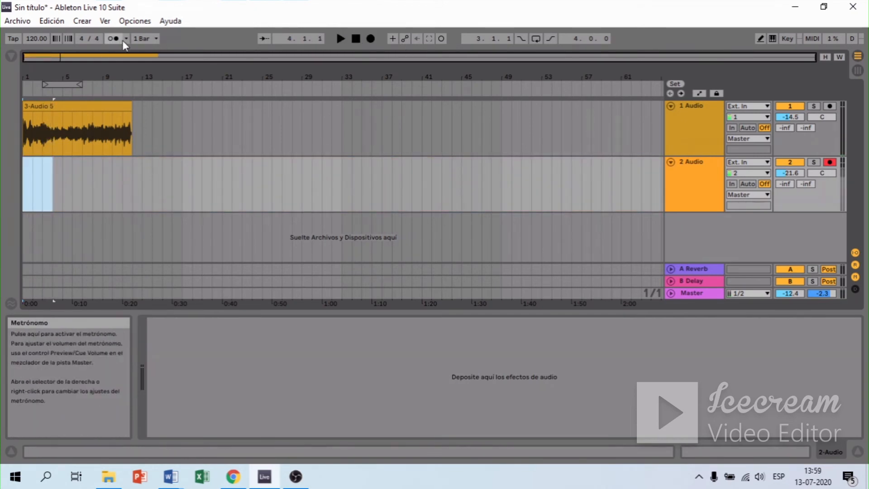
Set the metronome count-in to 1 Bar, and record and delete a short test take on the 2 Audio track.
click(125, 39)
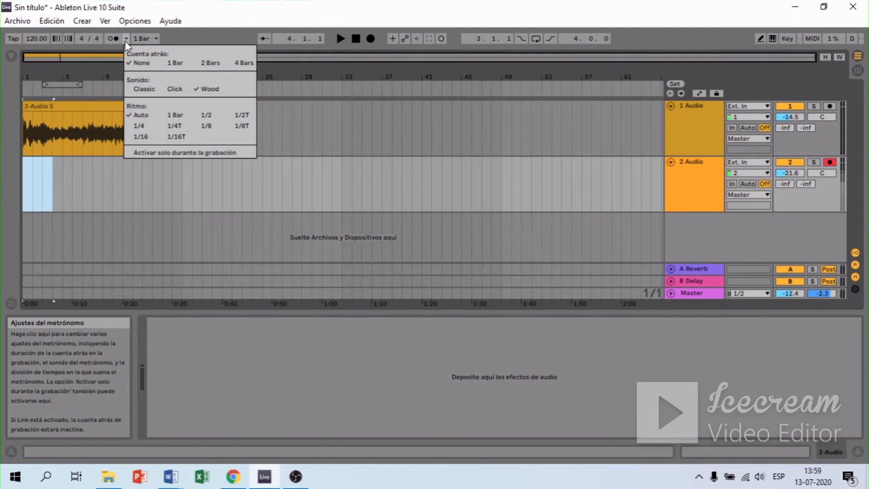
click(181, 68)
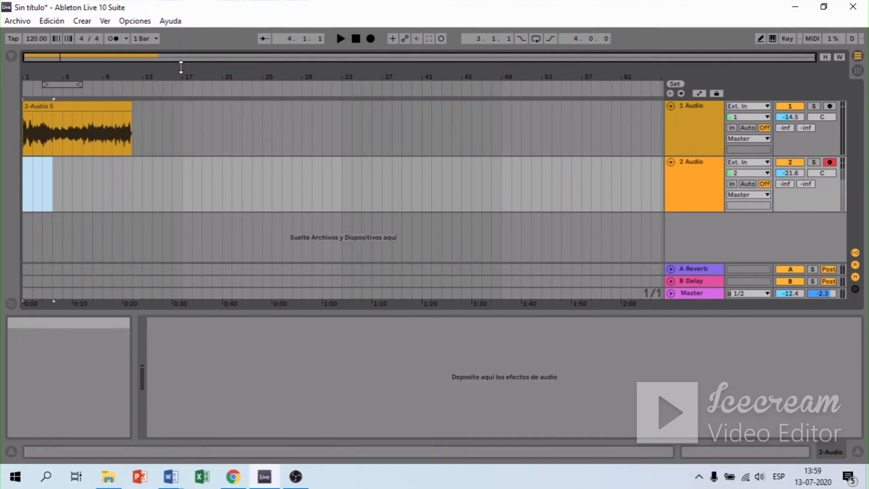
click(372, 39)
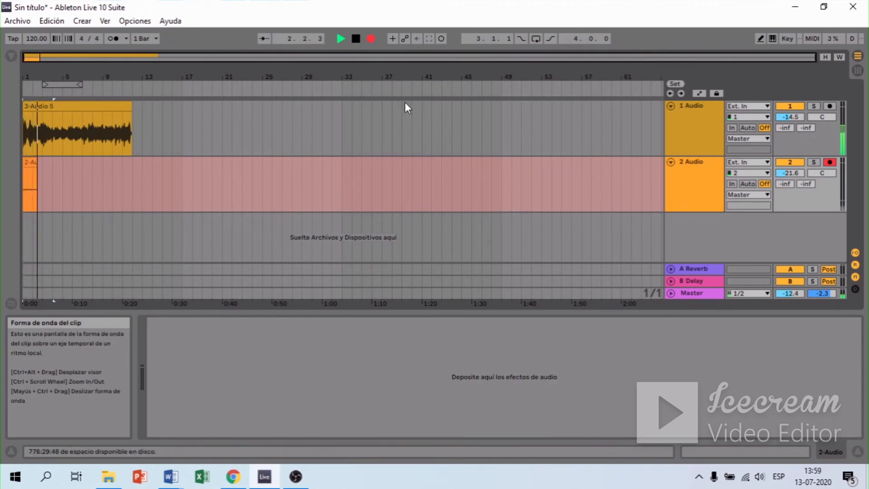
click(359, 39)
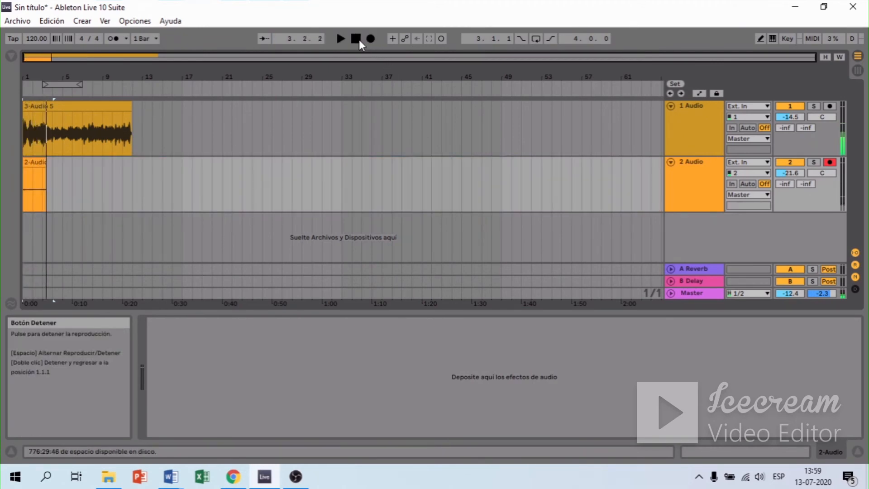
click(29, 162)
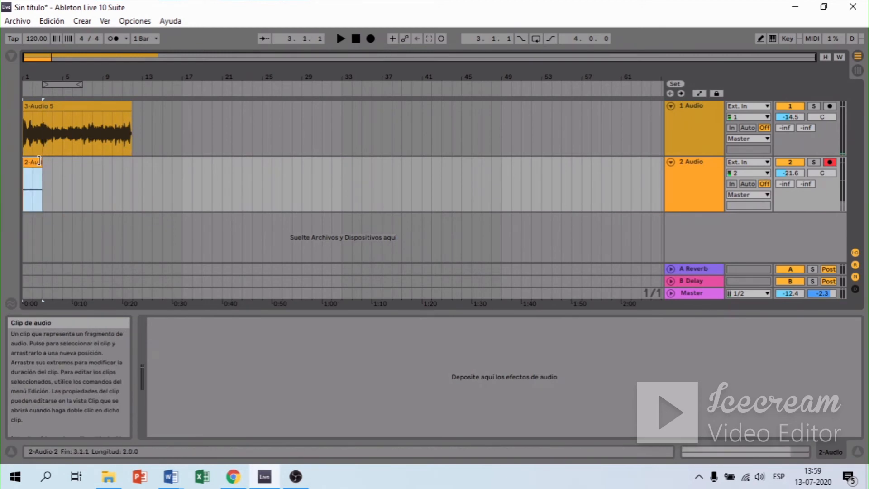
click(29, 168)
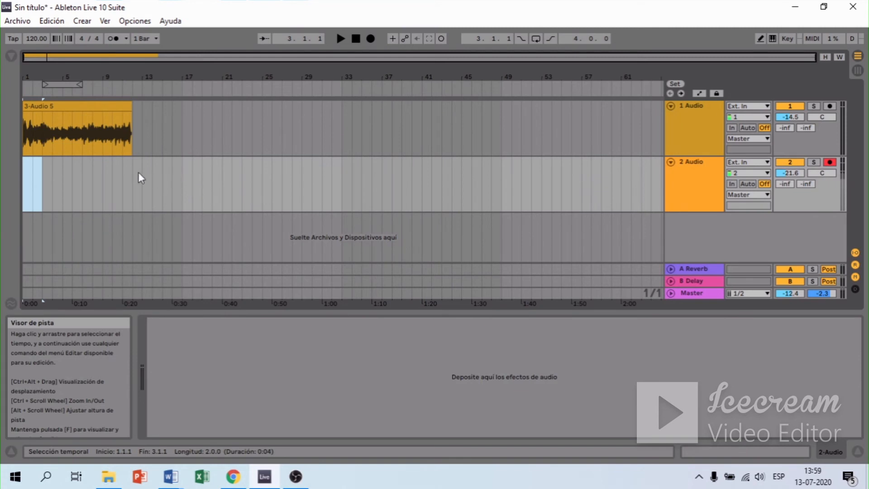
Record a take of about 10 bars on the 2 Audio track from bar 1, and disarm the track.
click(370, 40)
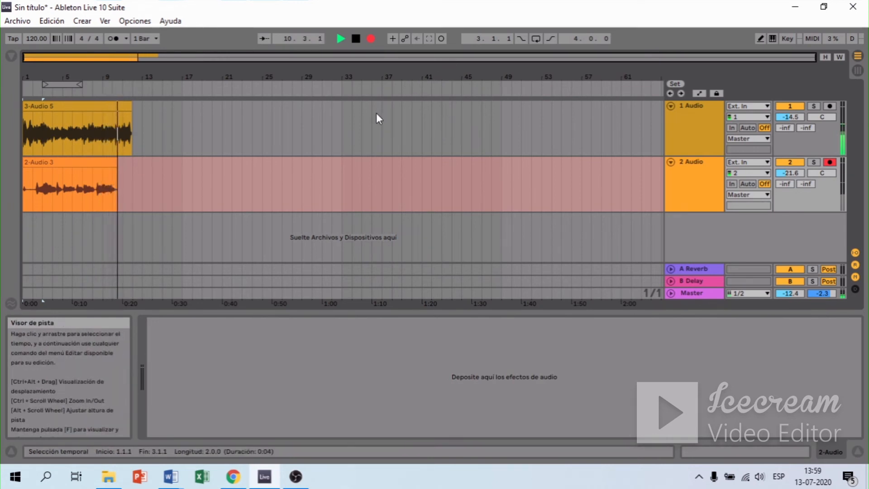
key(space)
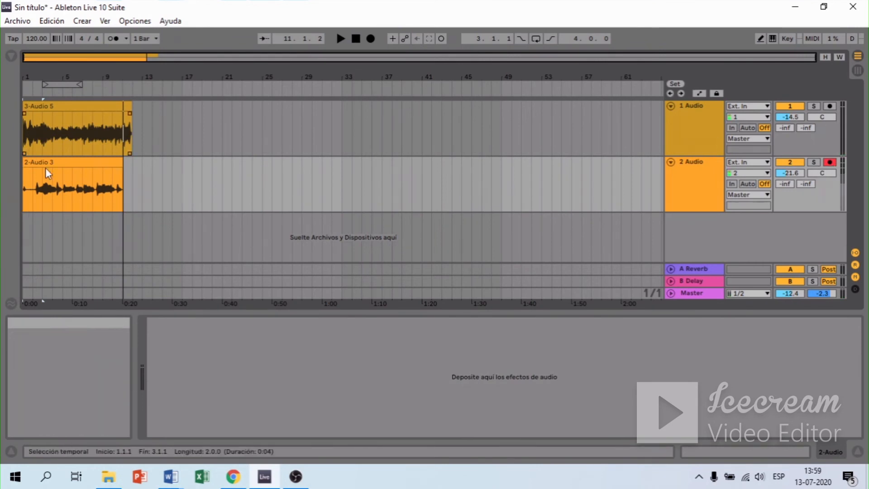
click(830, 162)
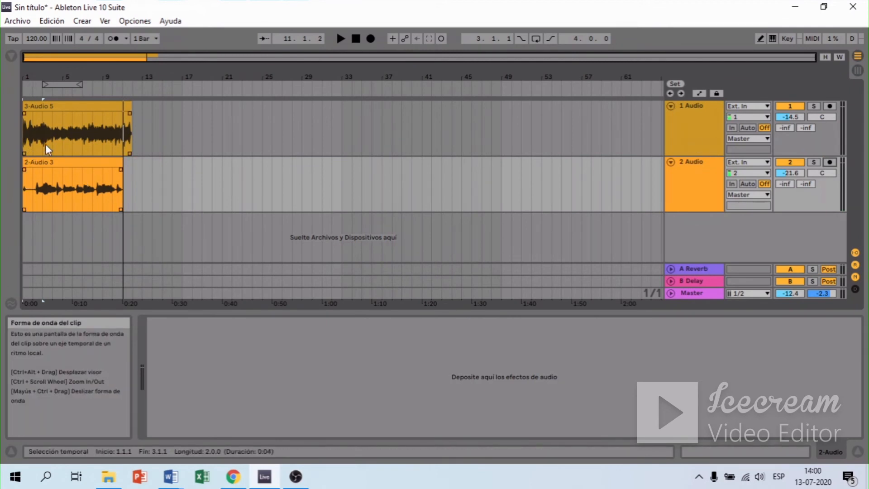
Play back the new take alongside the 1 Audio clip, and select the take's clip on the 2 Audio track.
key(space)
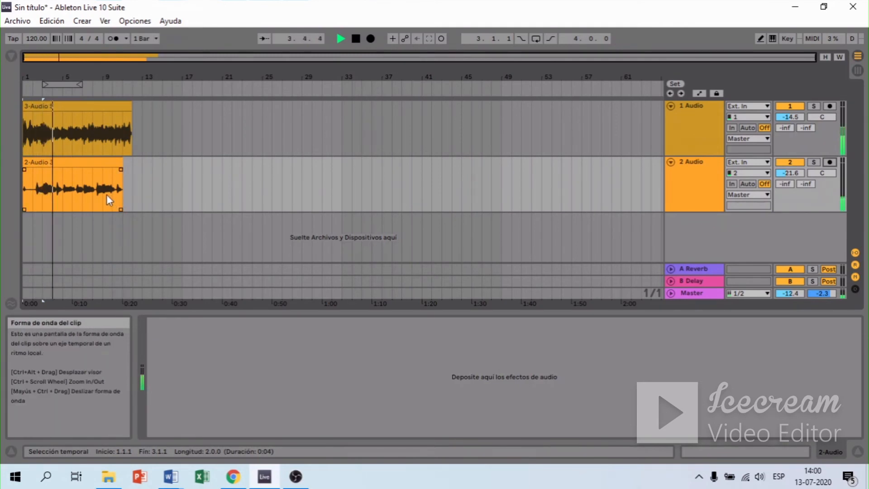
key(space)
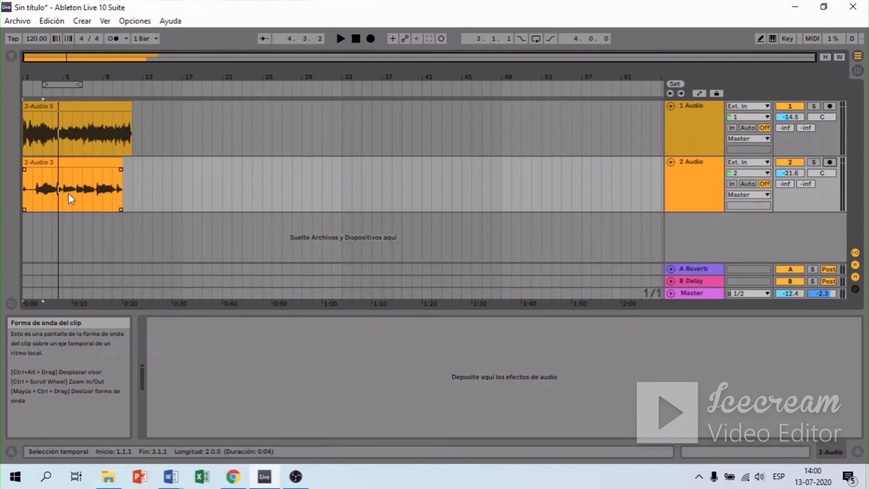
click(63, 176)
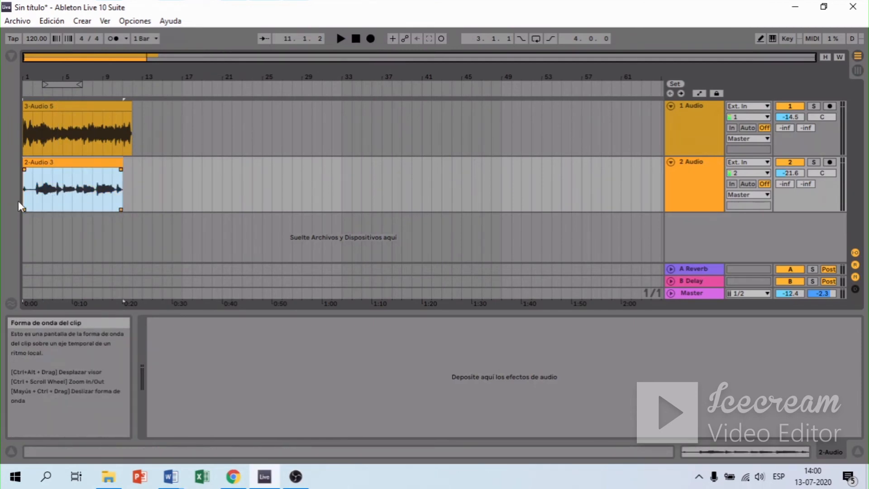
click(35, 199)
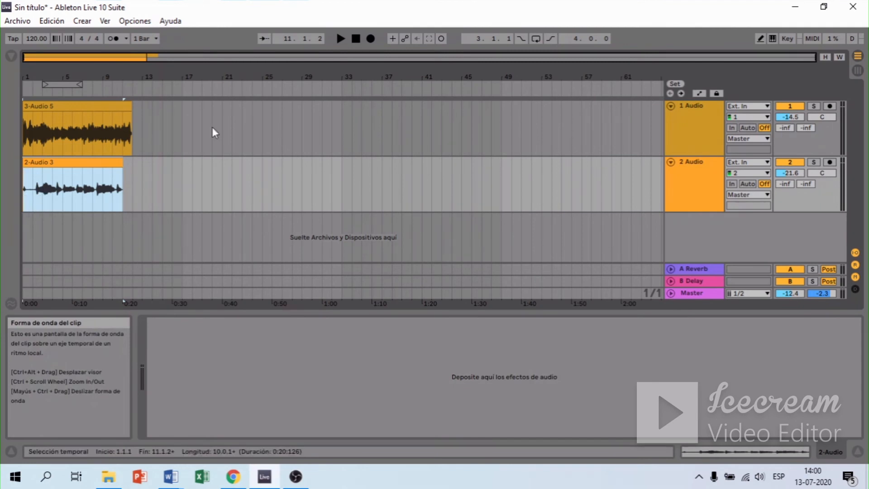
Try recording over the selected take with the track disarmed, and rearm the 2 Audio track.
click(370, 39)
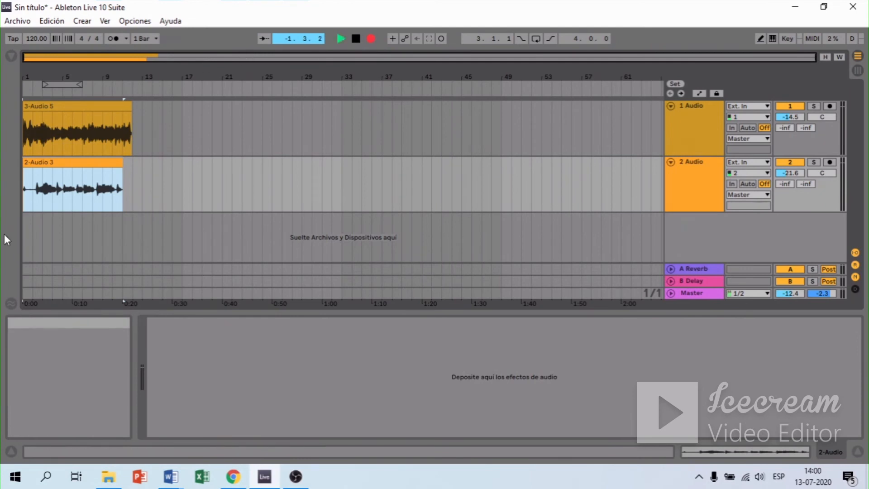
click(28, 196)
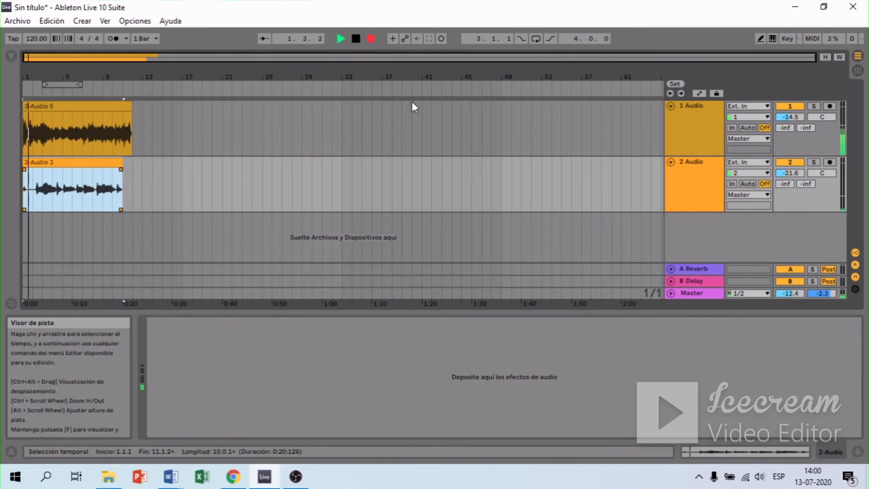
key(space)
click(830, 164)
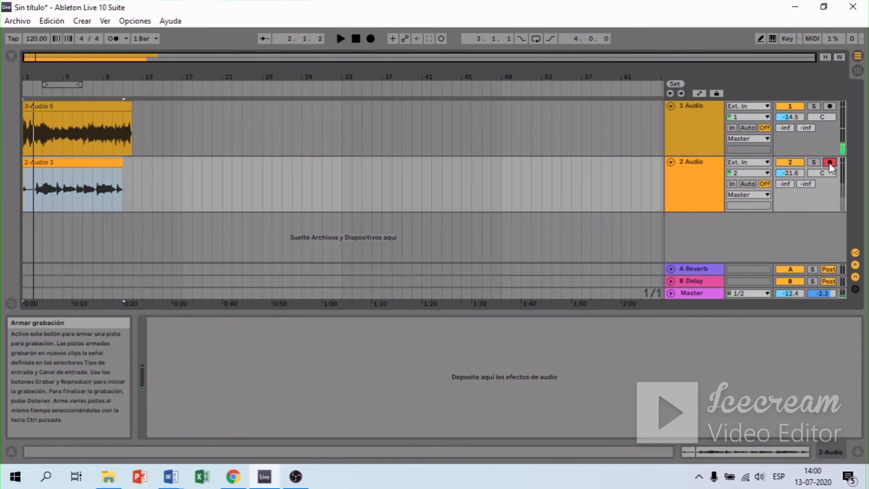
Record over the existing clip on the 2 Audio track from bar 1 to about bar 8, enabling overdub while recording.
click(371, 39)
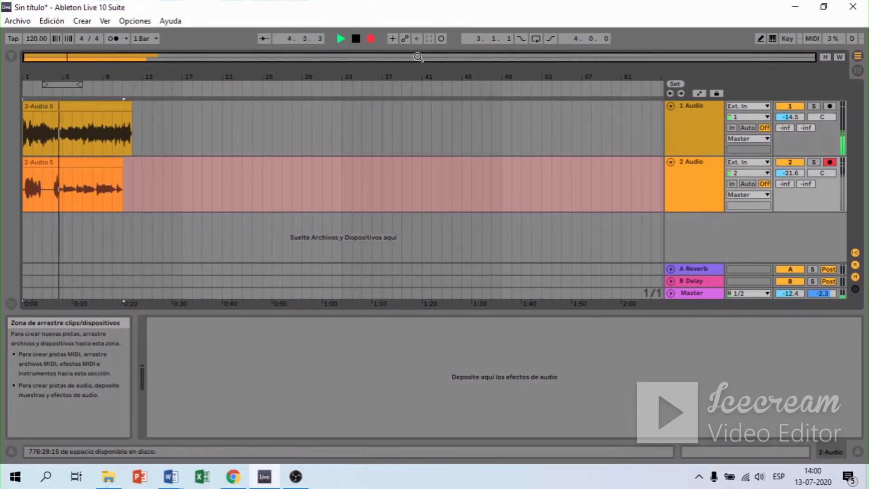
click(391, 41)
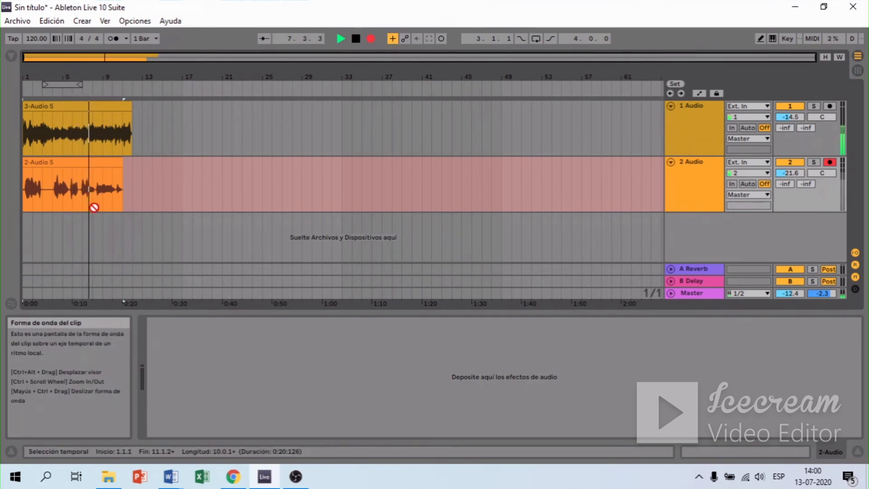
key(space)
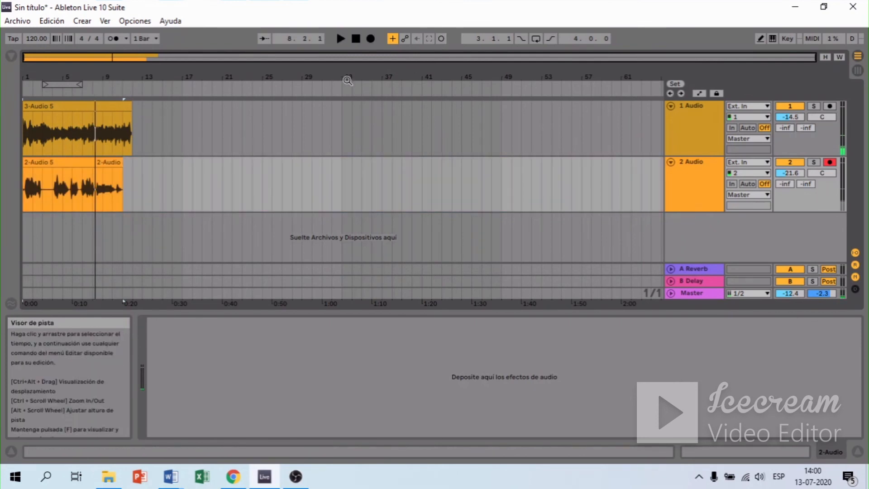
Select each of the two clips on the 2 Audio track in turn, and hide the device view below the Arrangement.
click(86, 166)
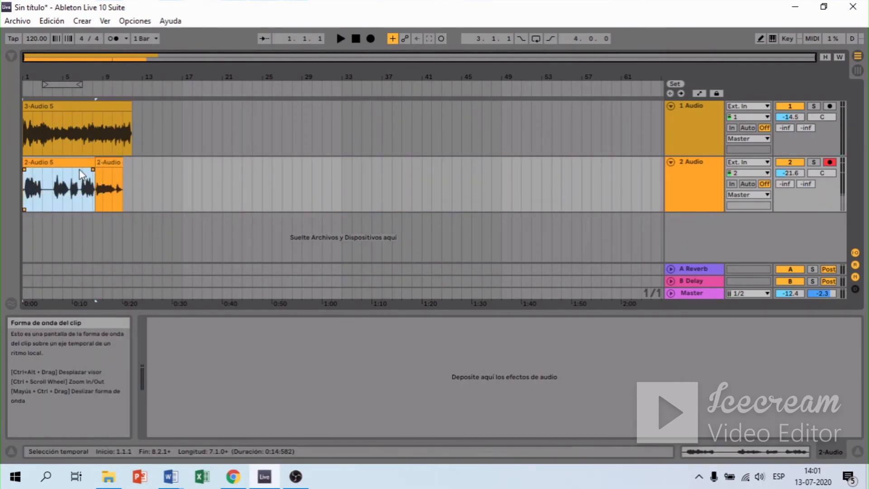
double_click(108, 185)
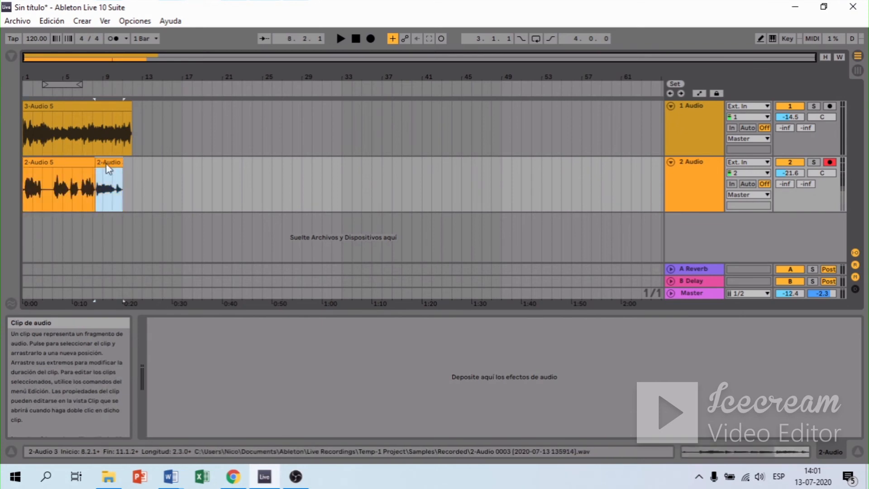
click(857, 451)
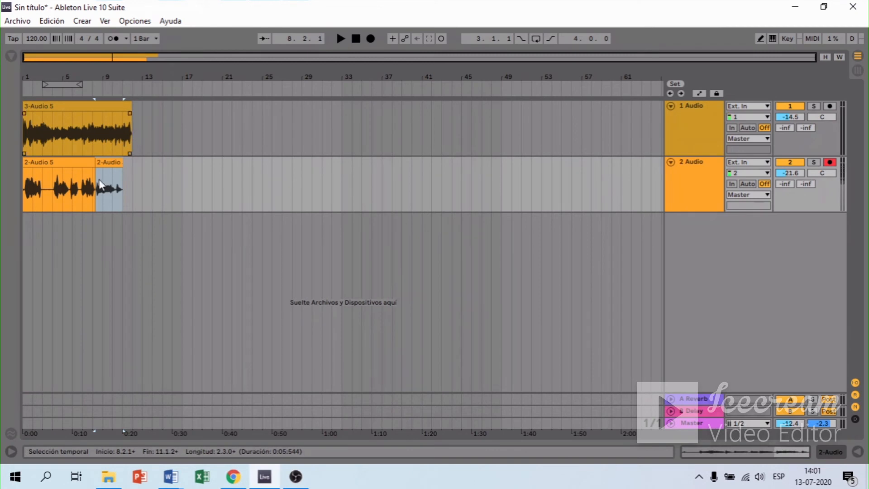
Delete both recorded clips from the 2 Audio track.
click(110, 164)
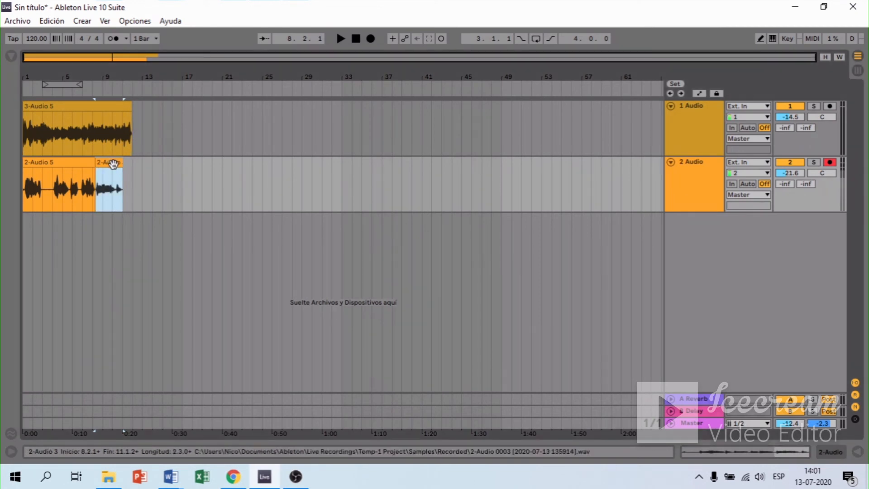
key(Delete)
click(64, 162)
key(Delete)
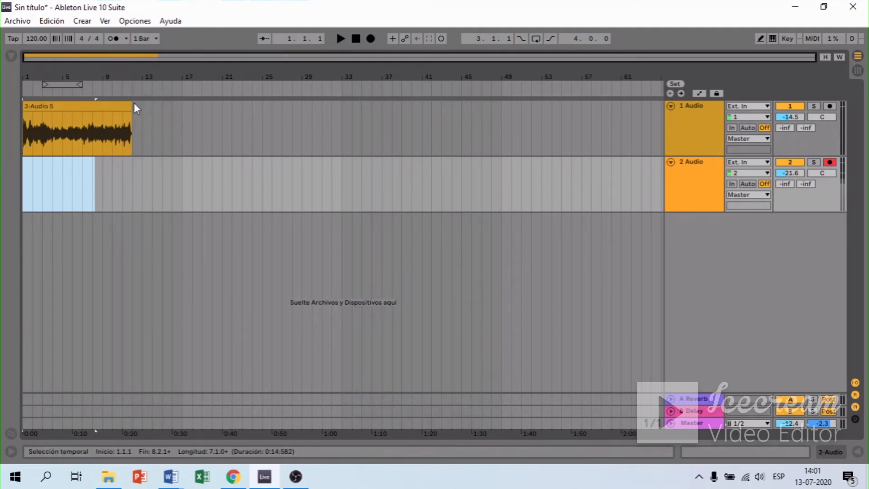
Insert two new audio tracks below the 2 Audio track.
right_click(710, 245)
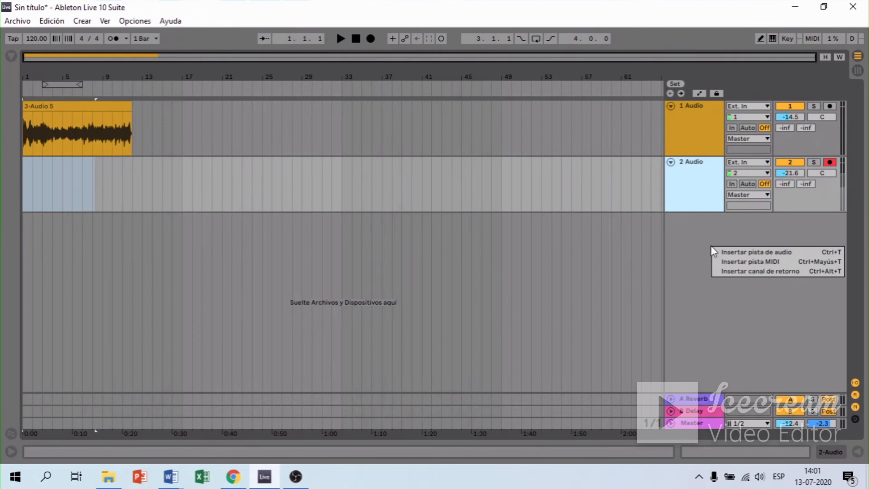
click(735, 251)
right_click(722, 304)
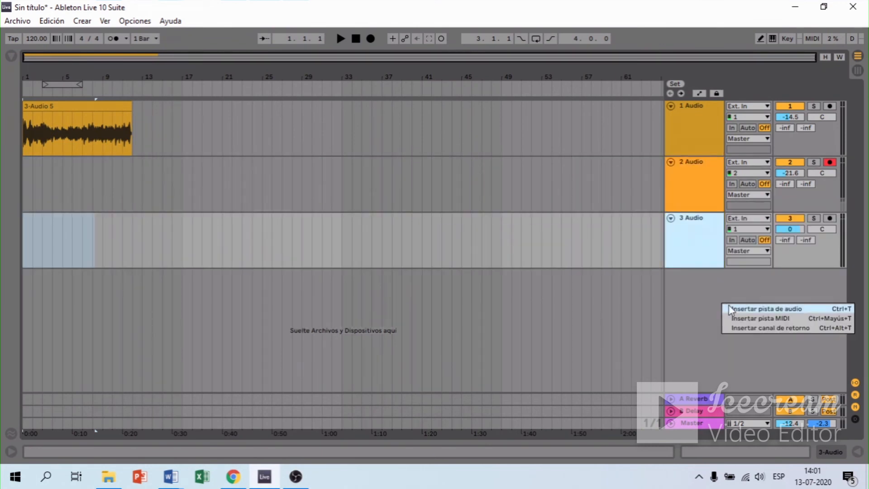
click(742, 309)
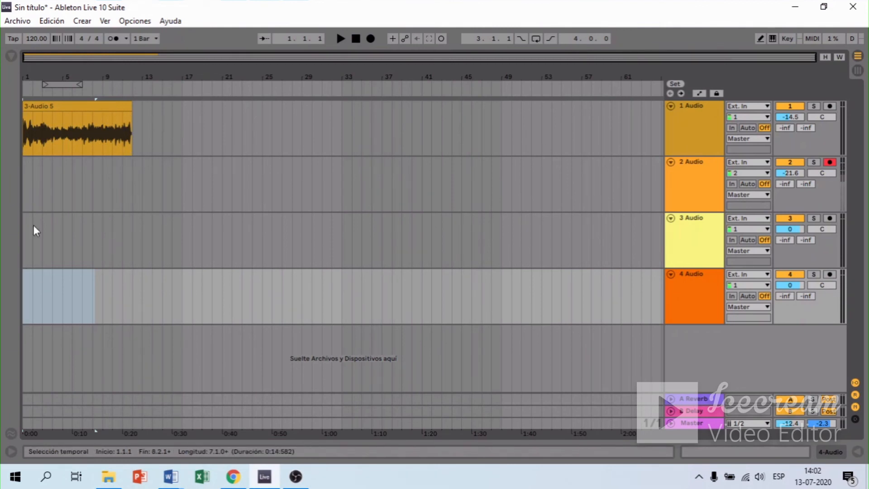
Delete the record-armed 2 Audio track.
right_click(697, 185)
click(704, 204)
key(Delete)
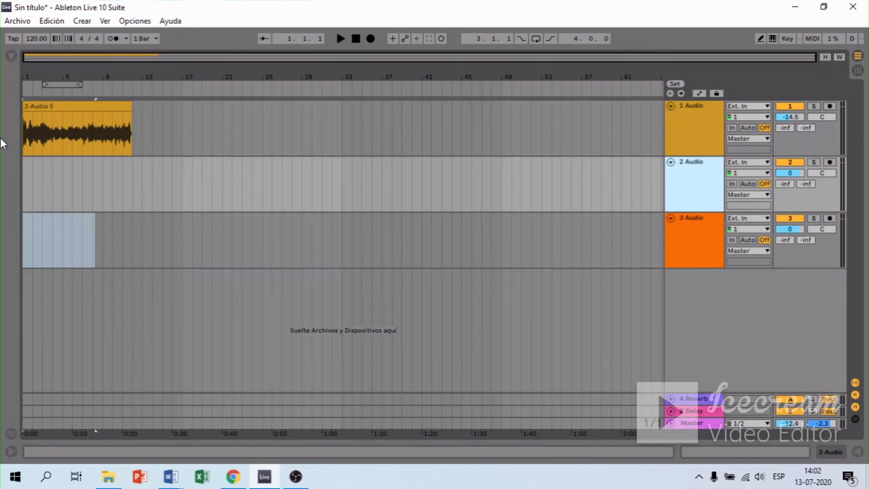
Show the browser and insert a new MIDI track below the 3 Audio track.
click(11, 56)
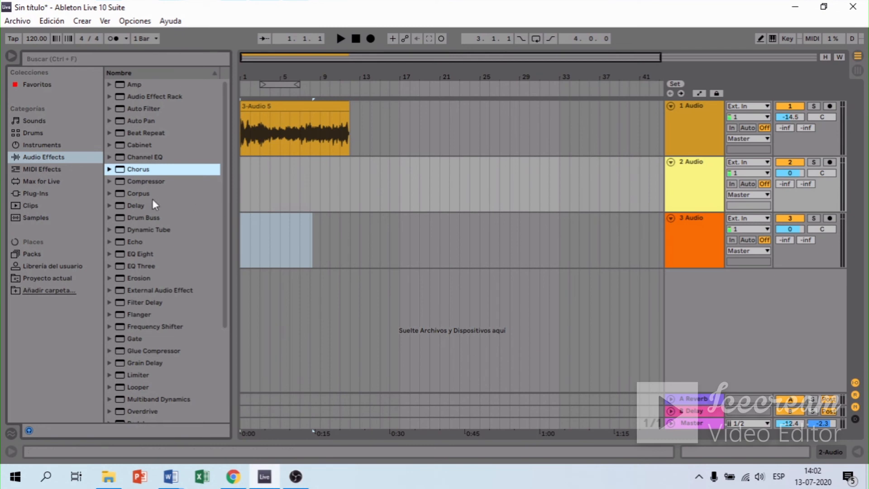
right_click(396, 301)
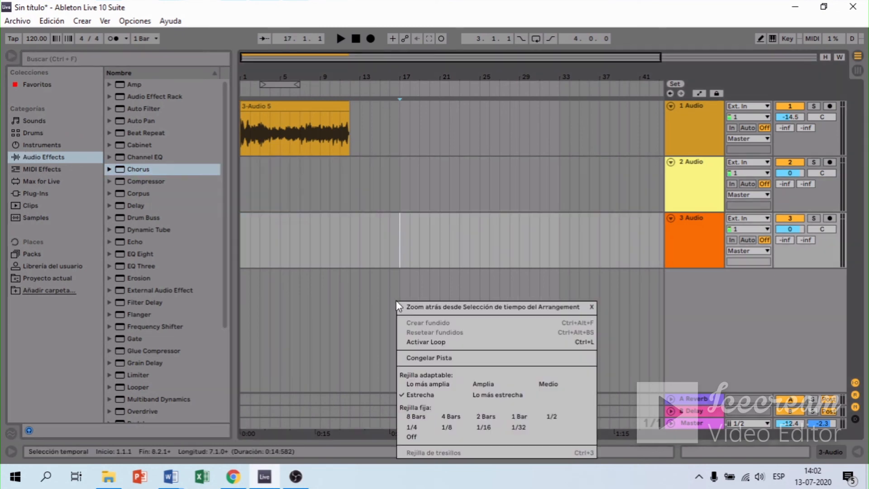
right_click(727, 320)
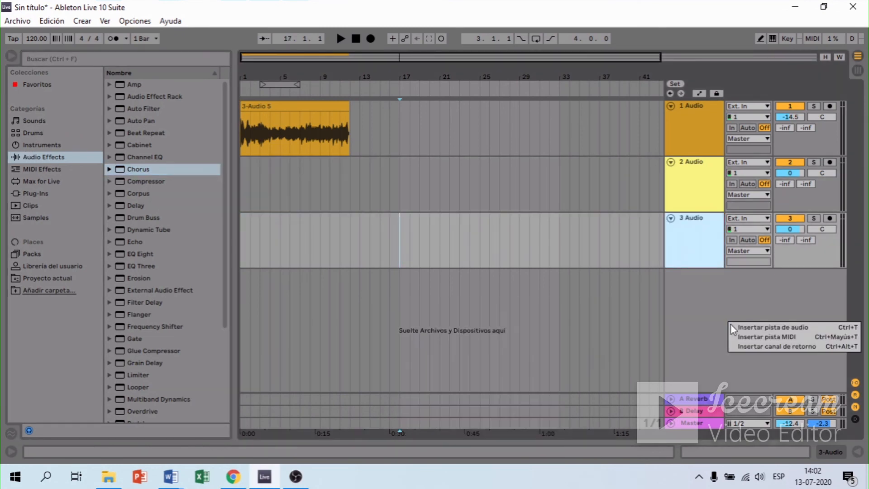
click(792, 336)
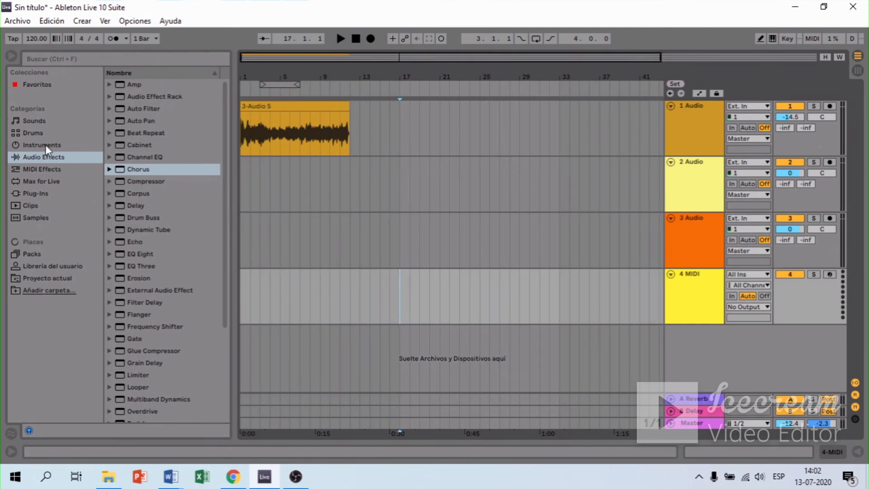
Load the Collision instrument onto the 4 MIDI track and show its device view.
click(41, 144)
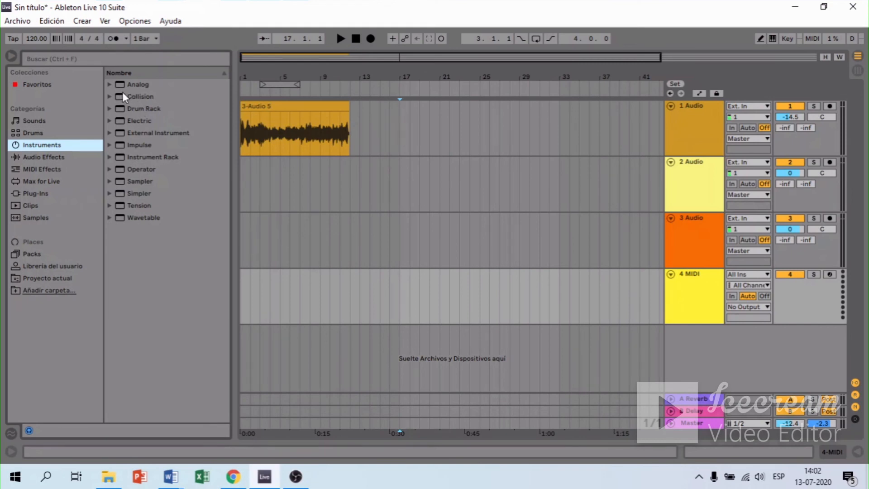
drag(123, 95, 275, 295)
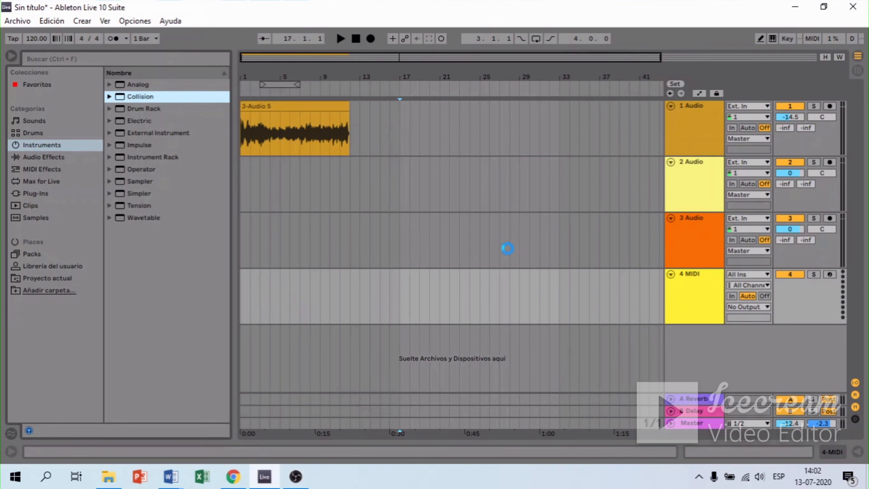
click(11, 452)
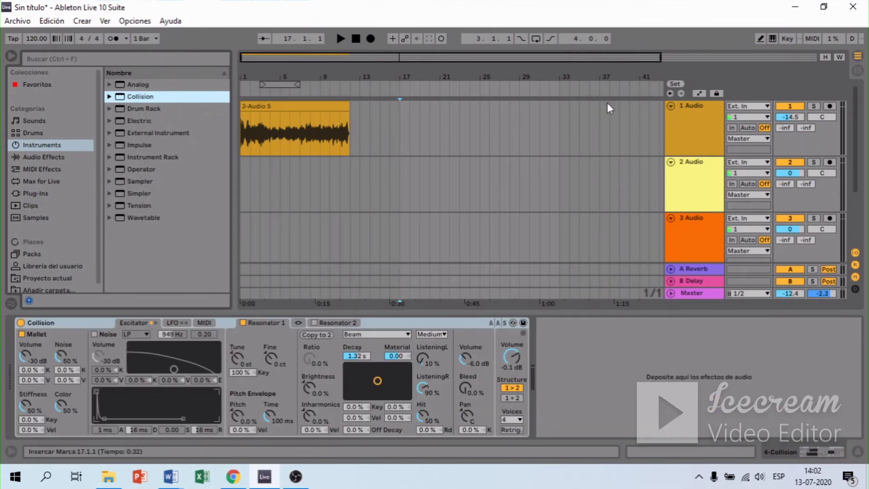
Enable the computer MIDI keyboard and play a test note on the Collision track.
click(772, 39)
key(a)
scroll(411, 185, down, 4)
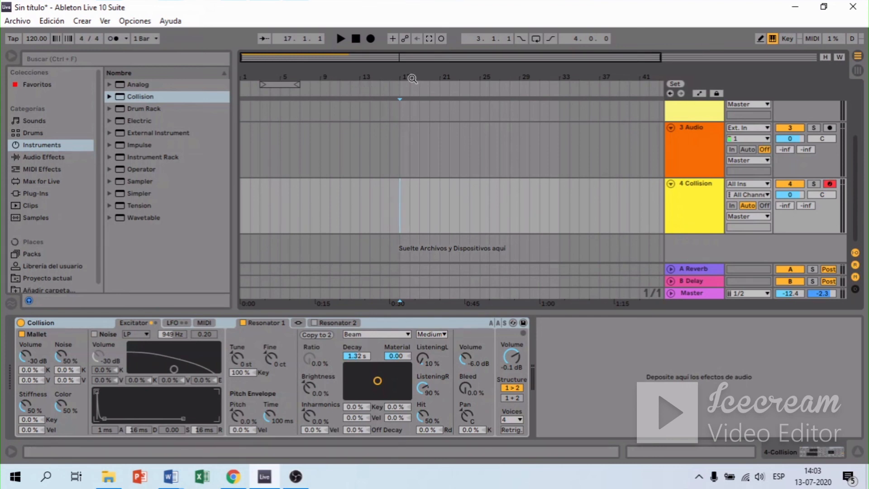
Play the Arrangement from bar 1 to about bar 11 with the Collision track armed, and stop playback.
key(space)
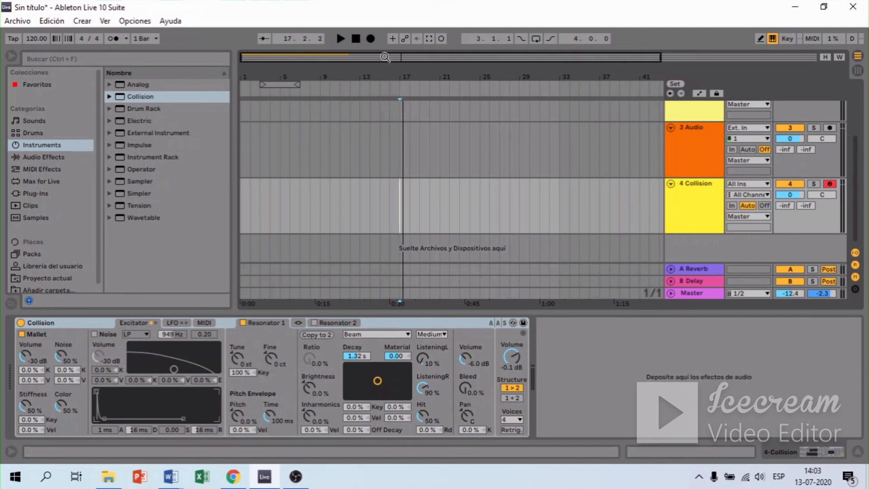
double_click(355, 39)
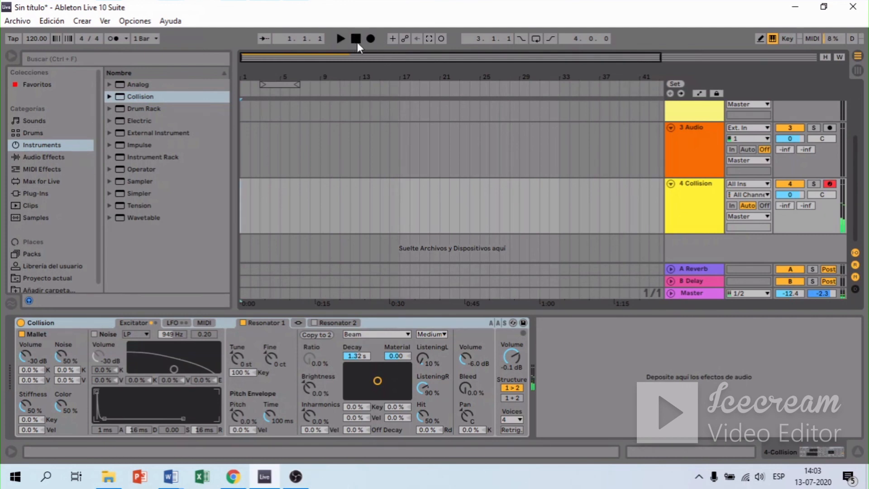
click(342, 38)
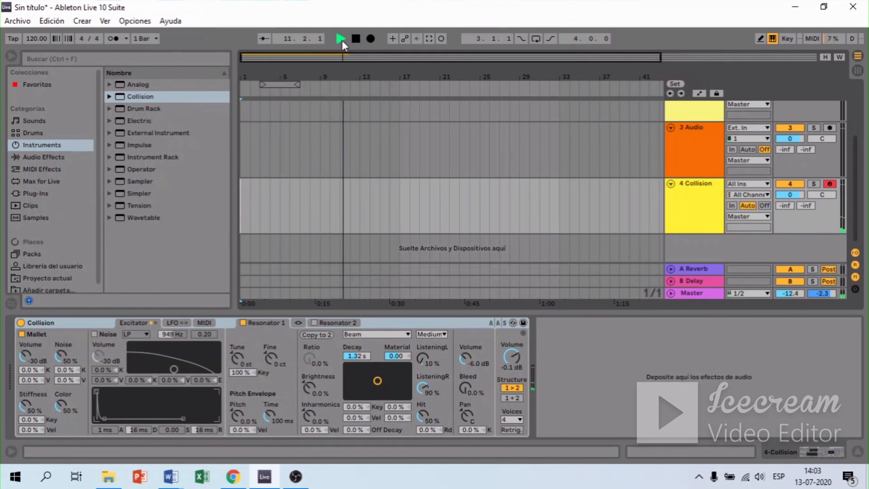
key(space)
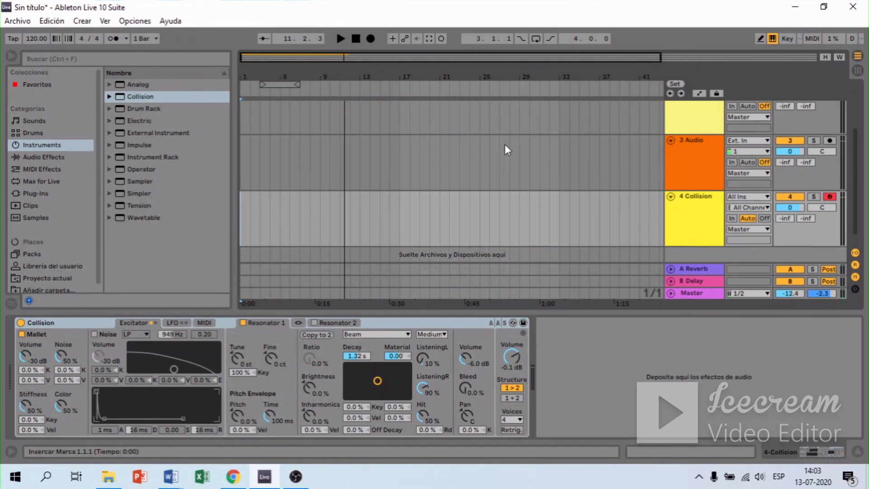
Examine the three audio tracks and the Collision MIDI track across a wider span of the Arrangement timeline.
scroll(534, 141, up, 5)
scroll(422, 233, down, 4)
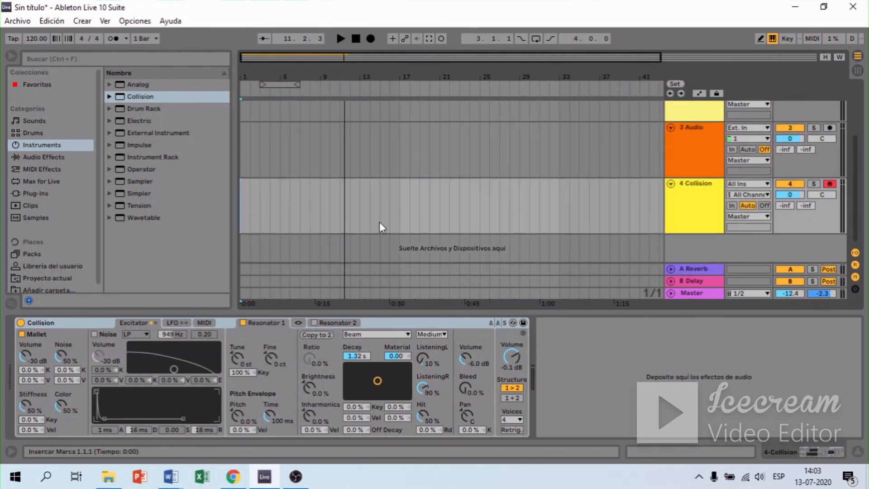
scroll(386, 183, up, 5)
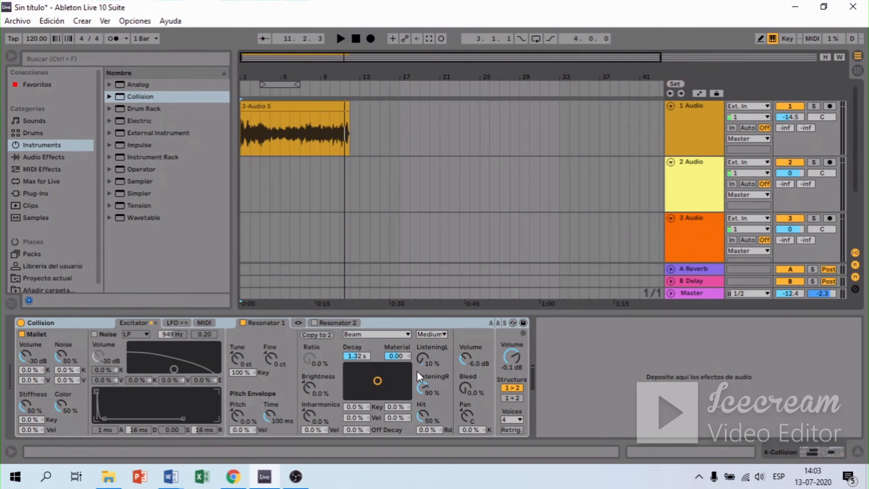
scroll(579, 154, down, 5)
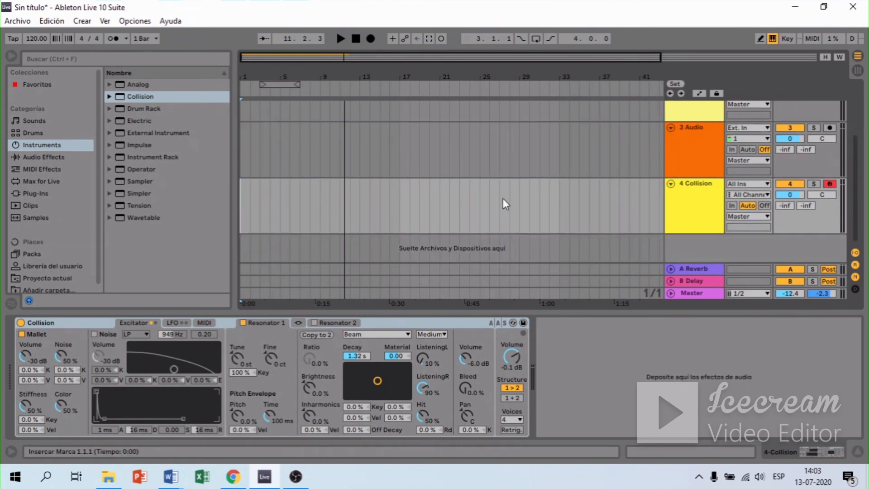
scroll(252, 170, up, 5)
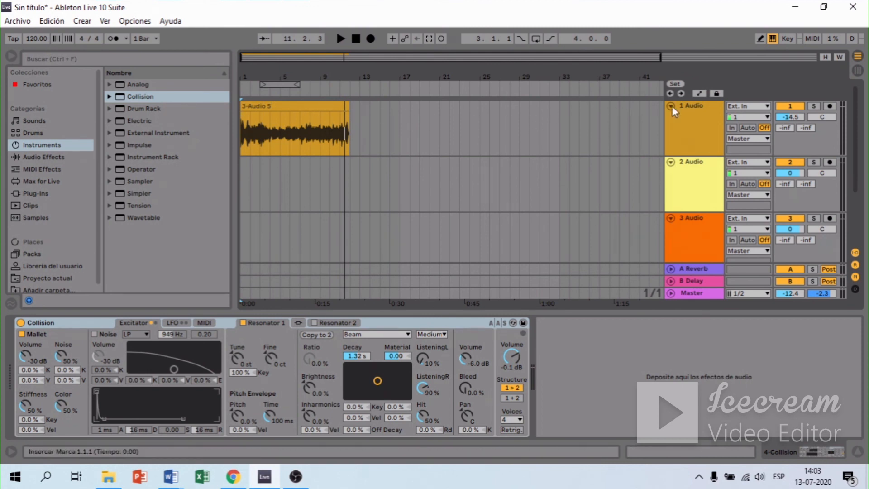
scroll(340, 145, down, 4)
scroll(354, 118, up, 3)
scroll(374, 132, down, 2)
scroll(640, 145, up, 2)
scroll(683, 168, down, 3)
scroll(682, 168, up, 2)
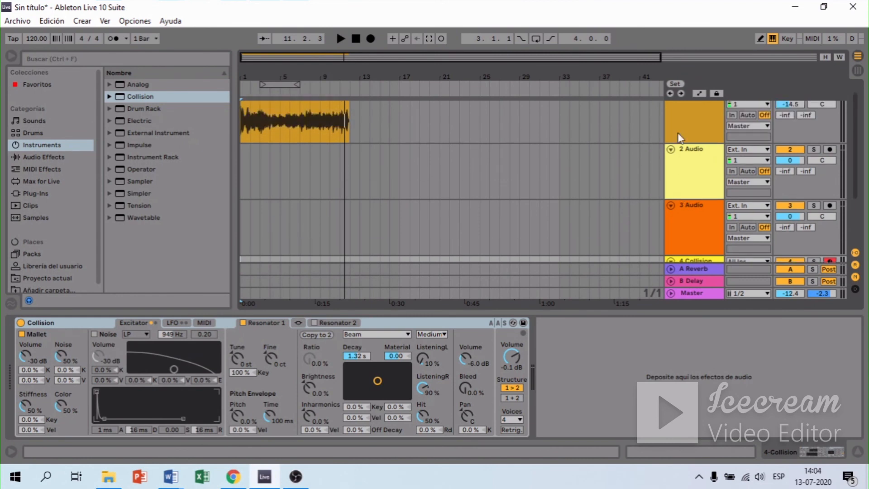
scroll(678, 133, down, 4)
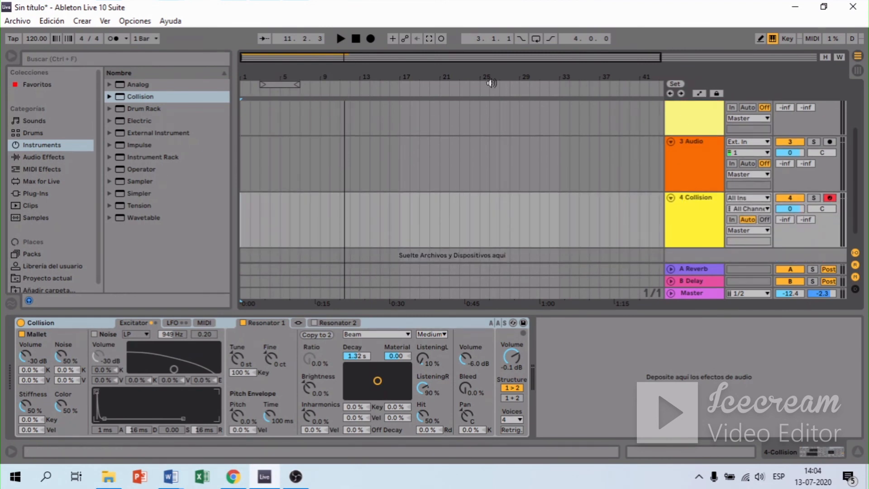
drag(490, 65, 426, 56)
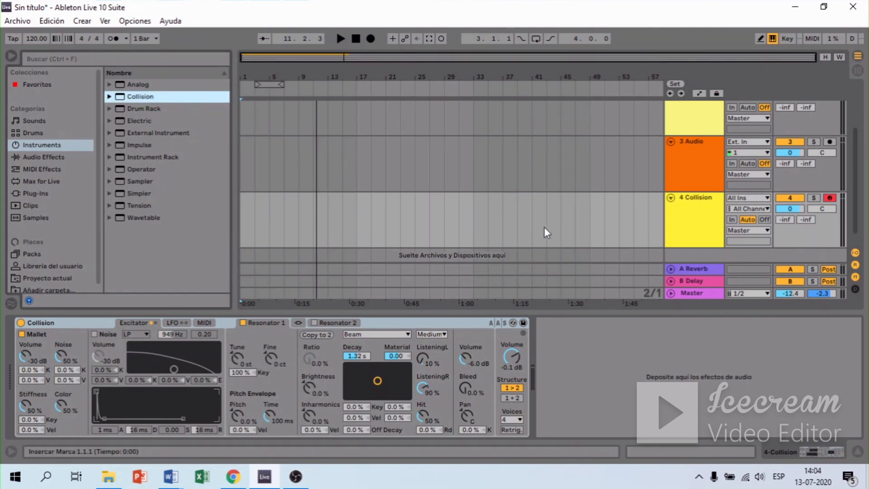
scroll(404, 165, up, 3)
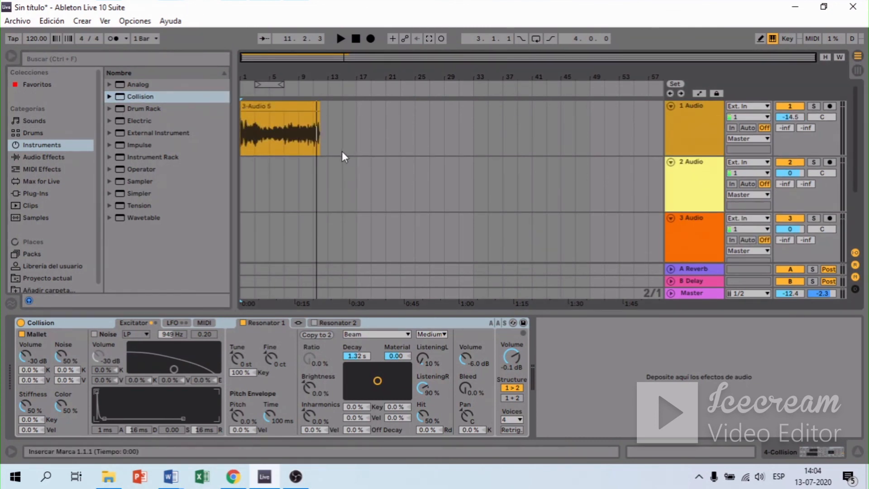
List the MIDI Effects in the browser and compare the audio tracks with the Collision MIDI track.
click(41, 170)
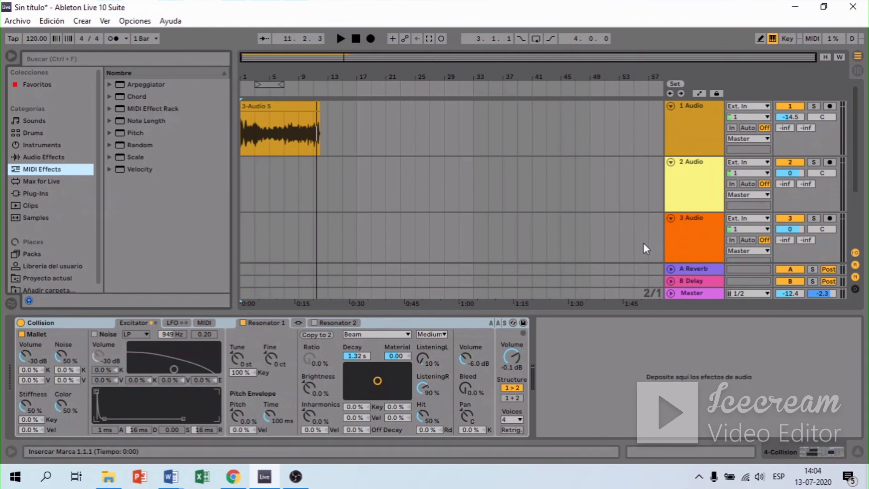
scroll(709, 163, down, 4)
scroll(711, 188, up, 4)
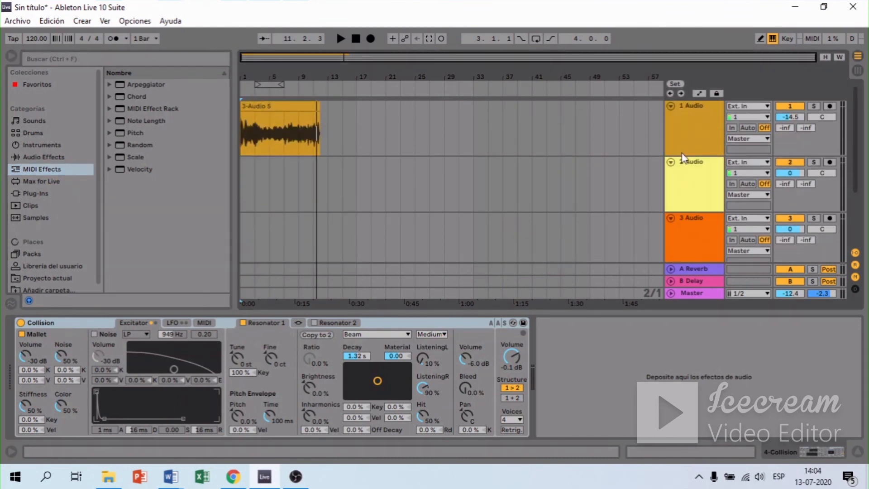
scroll(683, 156, down, 3)
scroll(688, 148, up, 2)
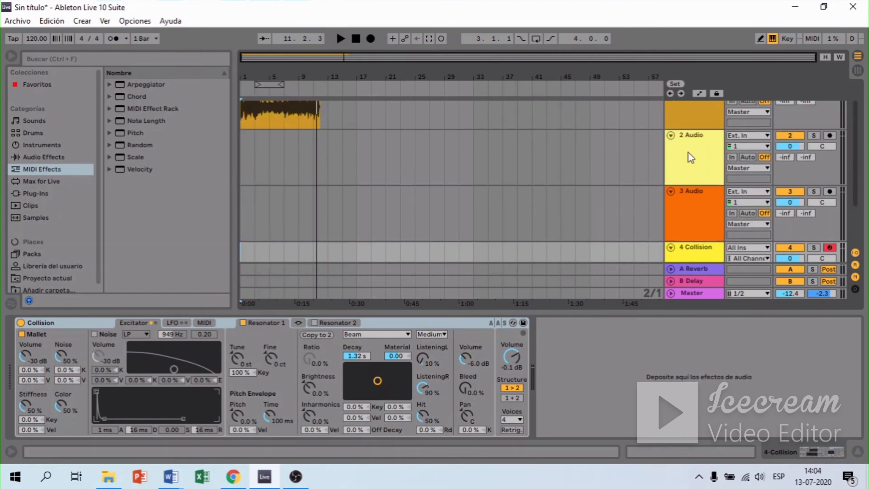
scroll(688, 153, up, 1)
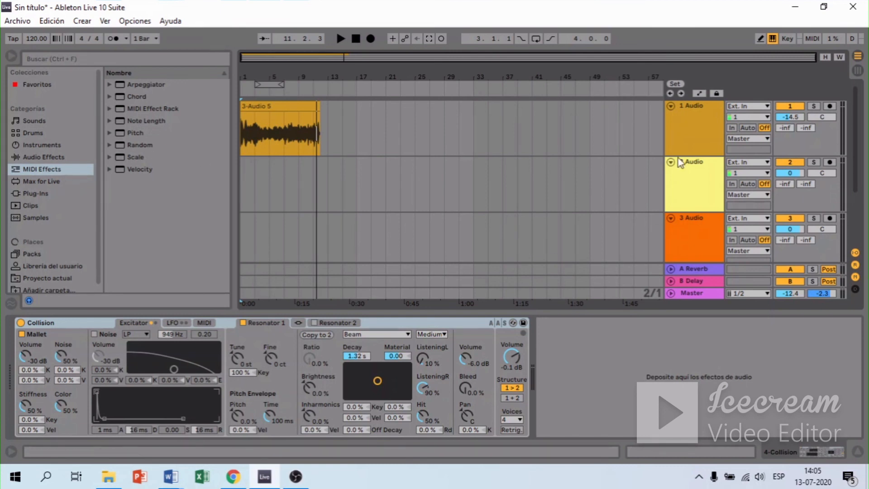
scroll(642, 131, down, 3)
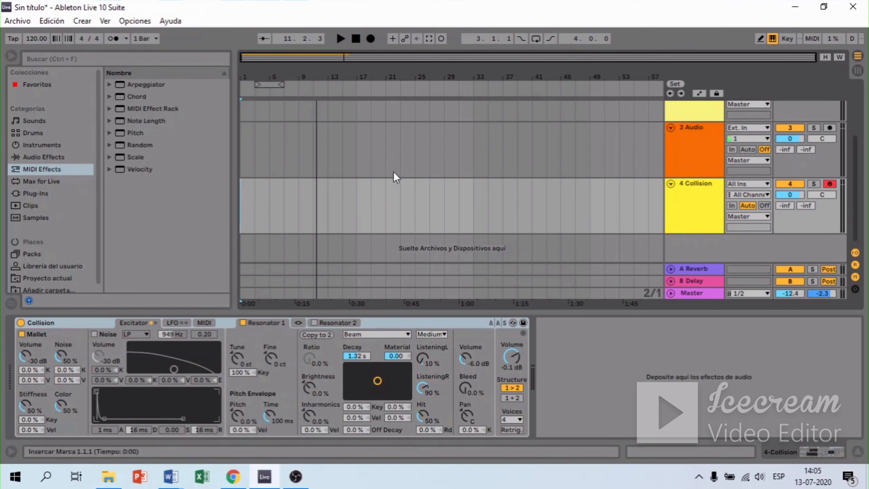
scroll(372, 179, up, 5)
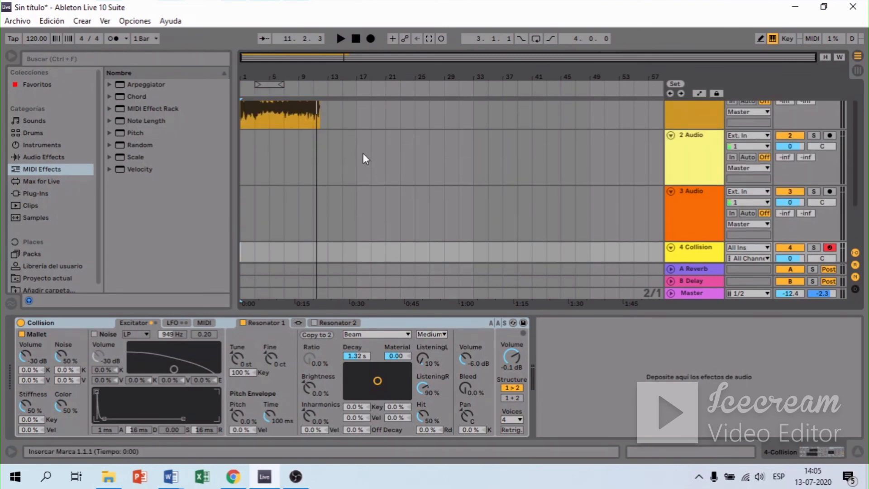
scroll(360, 150, down, 4)
scroll(292, 191, up, 5)
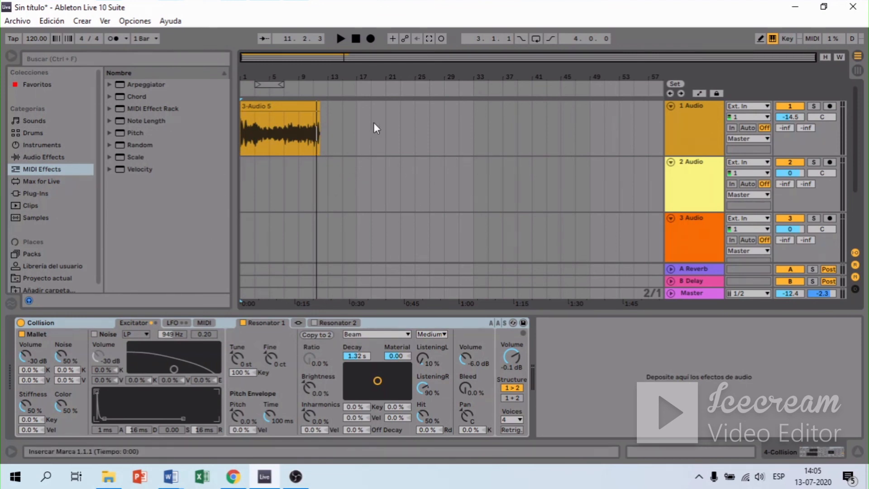
Switch to the OBS window.
mouse_move(300, 479)
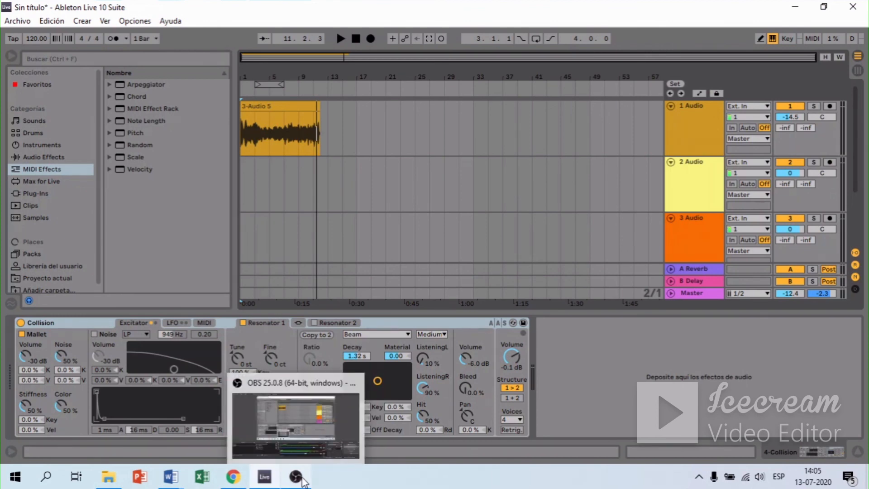
click(316, 452)
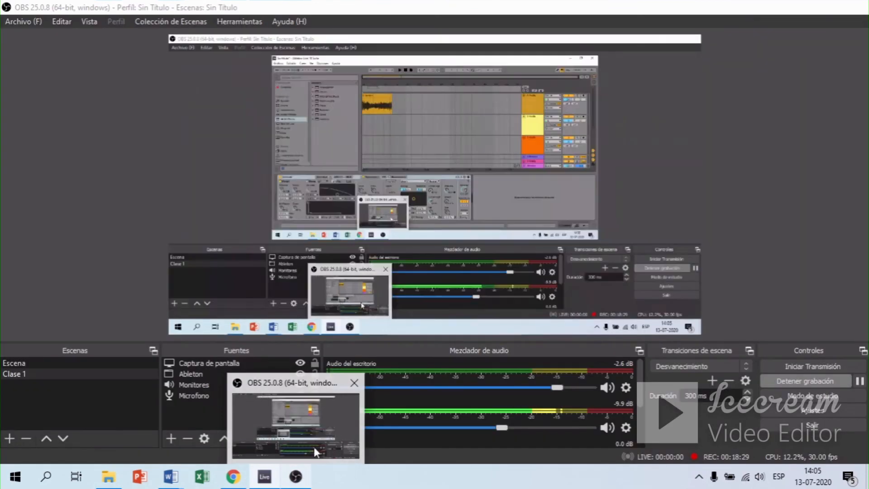